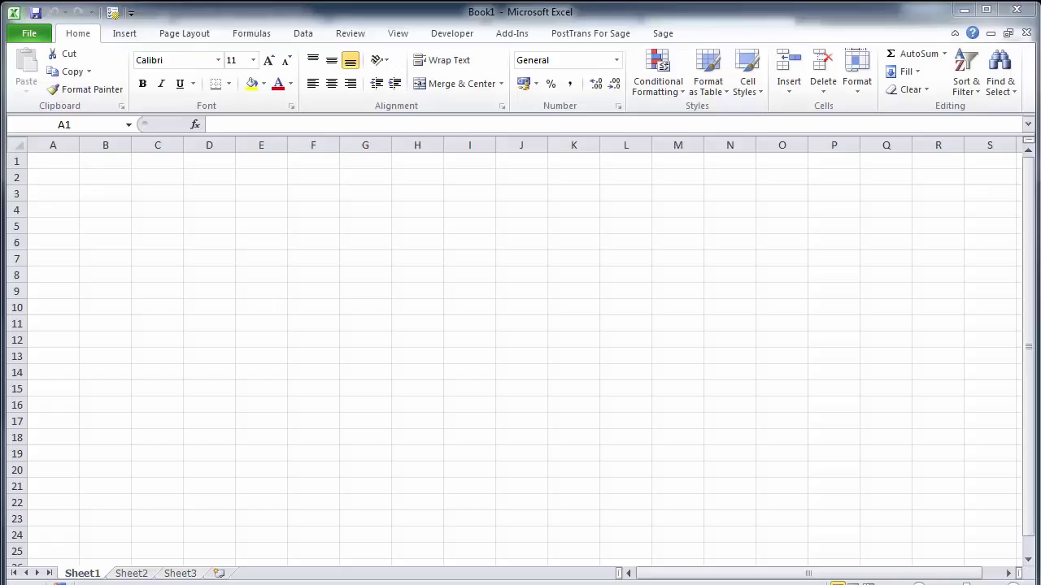
Switch to Sage 50 Accounts and review the customer price lists, including TRADEA, TRADEB and TRADEC
{"action": "key", "text": "alt+Tab"}
{"action": "key", "text": "alt+Tab"}
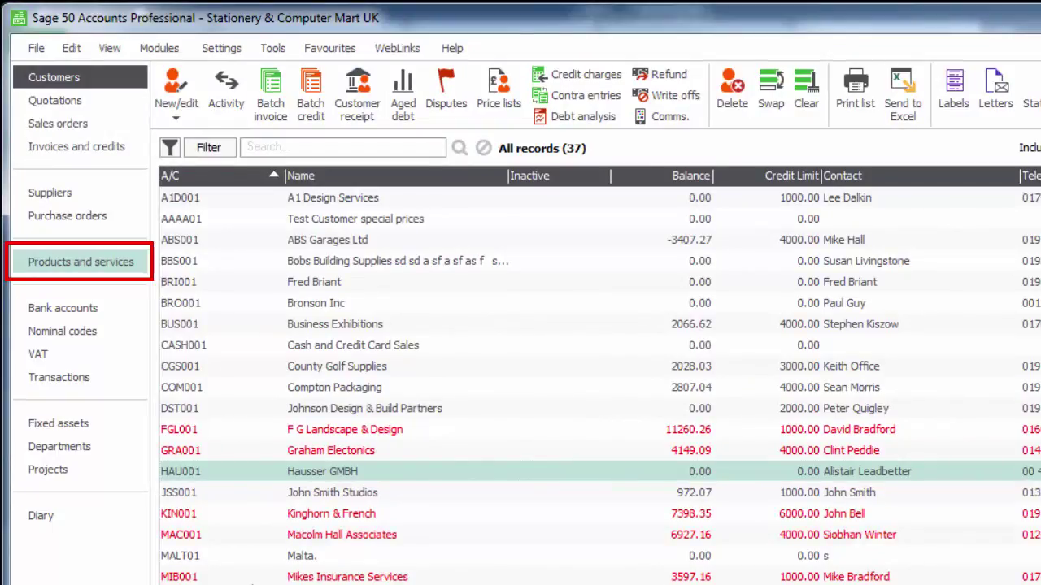
{"action": "left_click", "coordinate": [502, 96]}
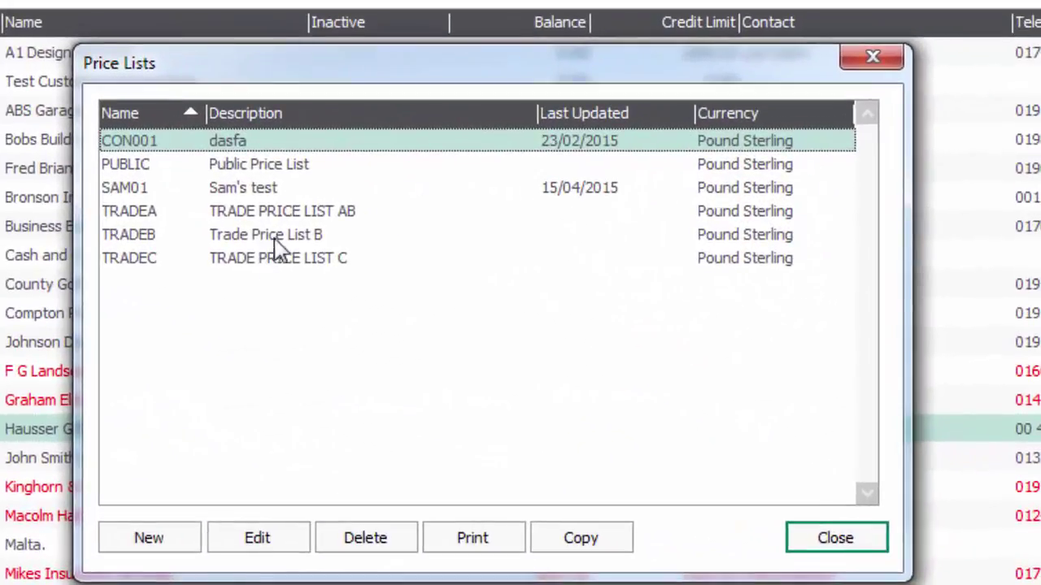
{"action": "left_click", "coordinate": [274, 241]}
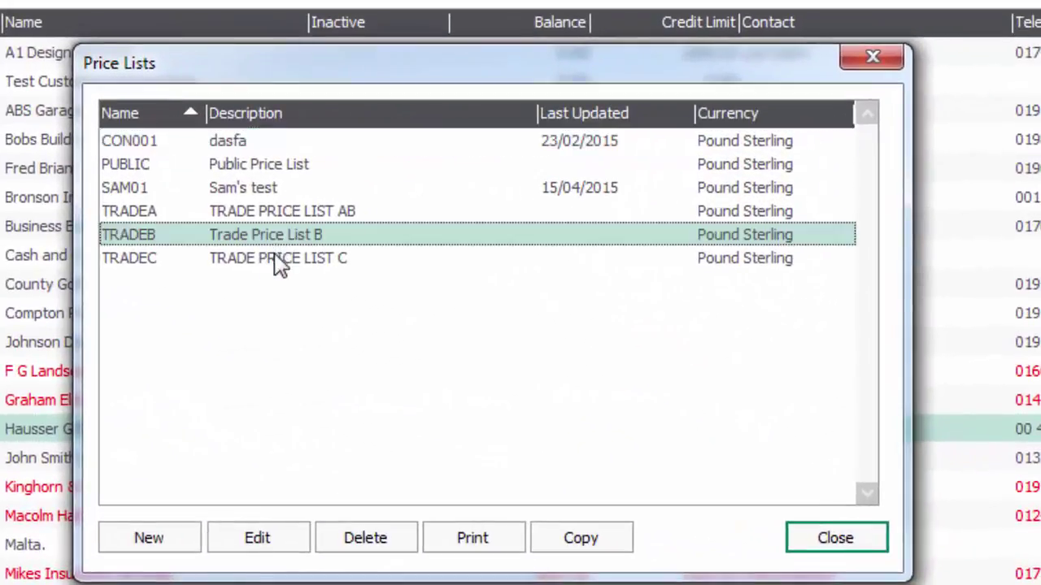
{"action": "left_click", "coordinate": [275, 252]}
{"action": "left_click", "coordinate": [286, 214]}
{"action": "left_click", "coordinate": [284, 236]}
{"action": "left_click", "coordinate": [283, 256]}
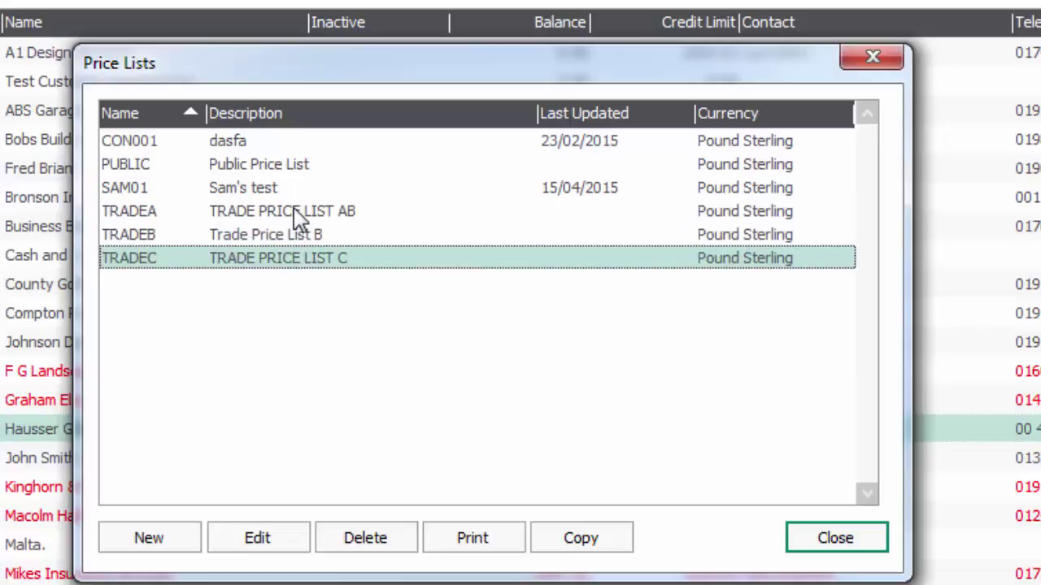
{"action": "left_click", "coordinate": [291, 214]}
{"action": "left_click", "coordinate": [286, 235]}
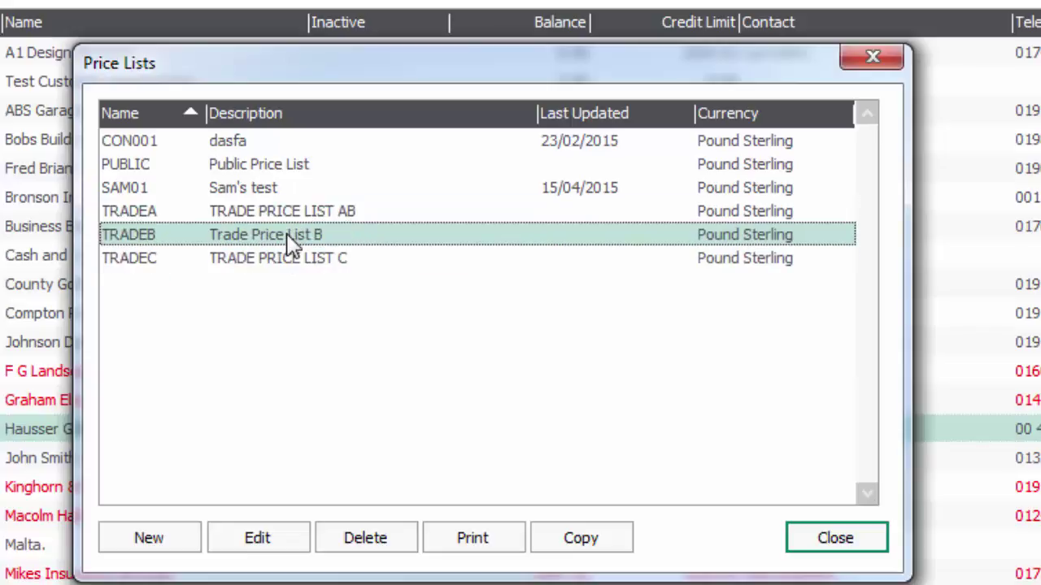
{"action": "left_click", "coordinate": [275, 258]}
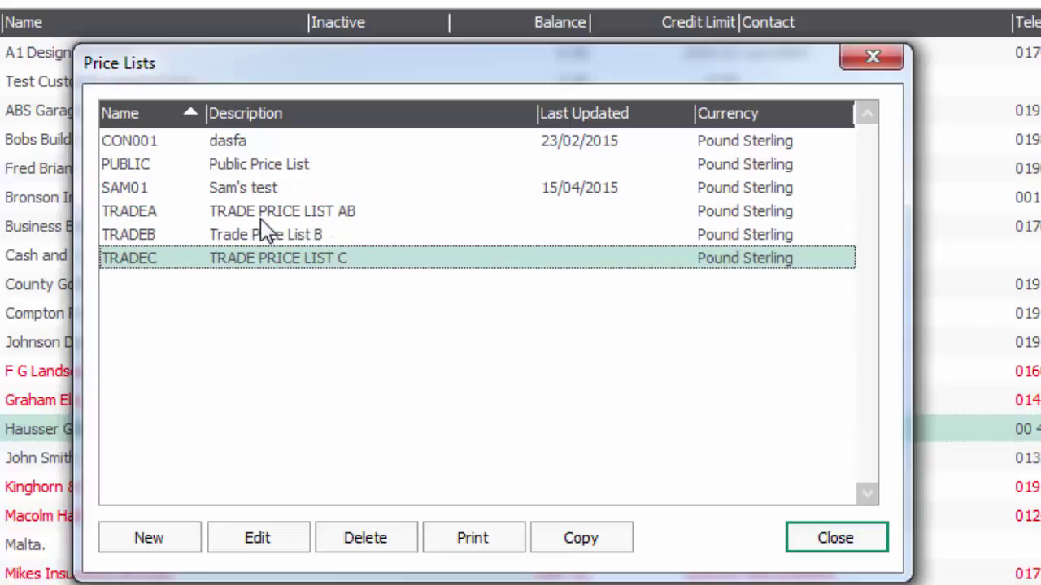
{"action": "left_click", "coordinate": [263, 216]}
{"action": "left_click", "coordinate": [253, 257]}
{"action": "left_click", "coordinate": [275, 217]}
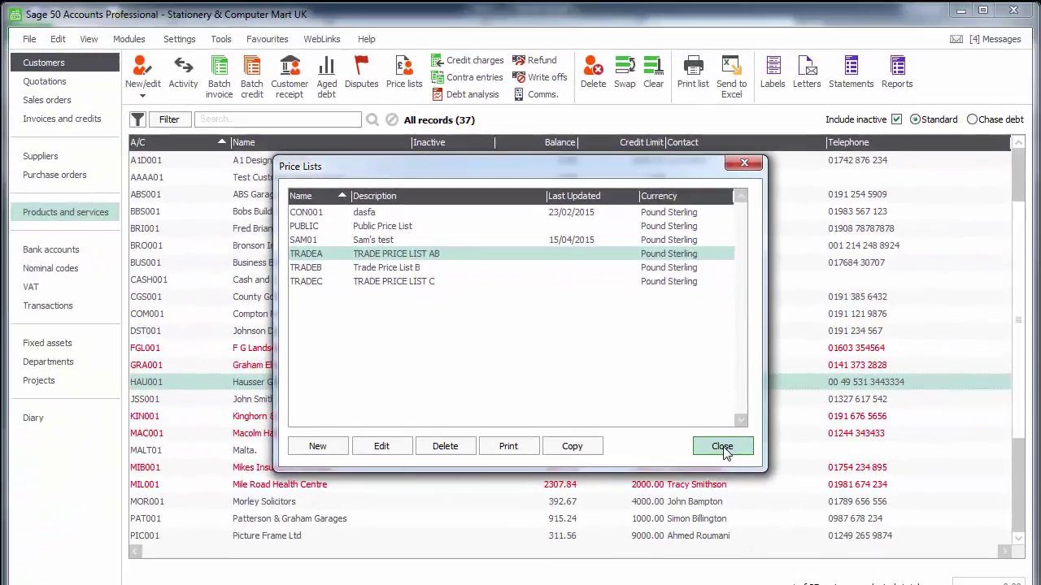
{"action": "left_click", "coordinate": [838, 541]}
Switch back to Excel and open the Customer Price Lists example template from the PostTrans help
{"action": "key", "text": "alt+Tab"}
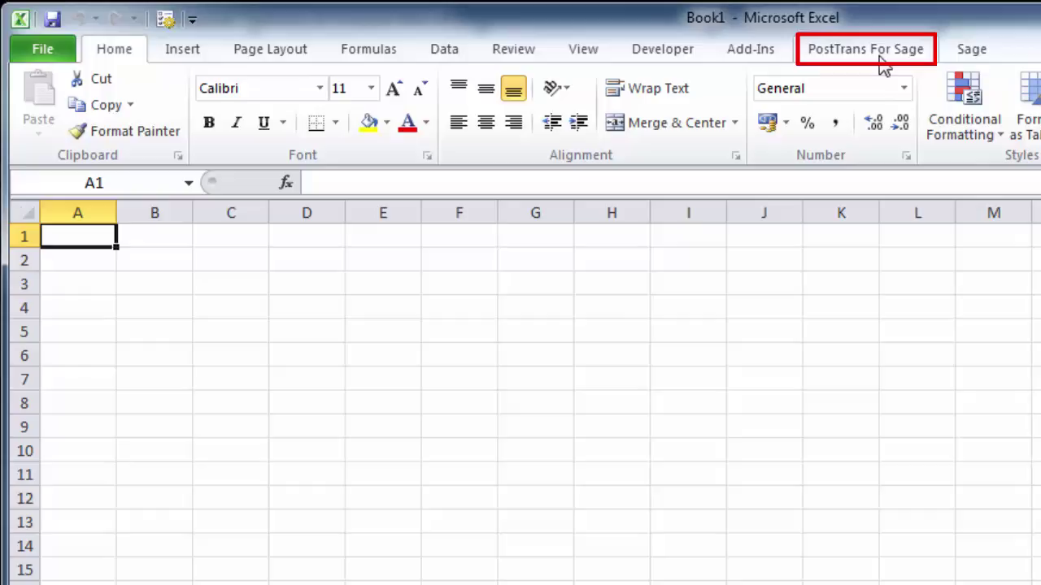
{"action": "left_click", "coordinate": [883, 65]}
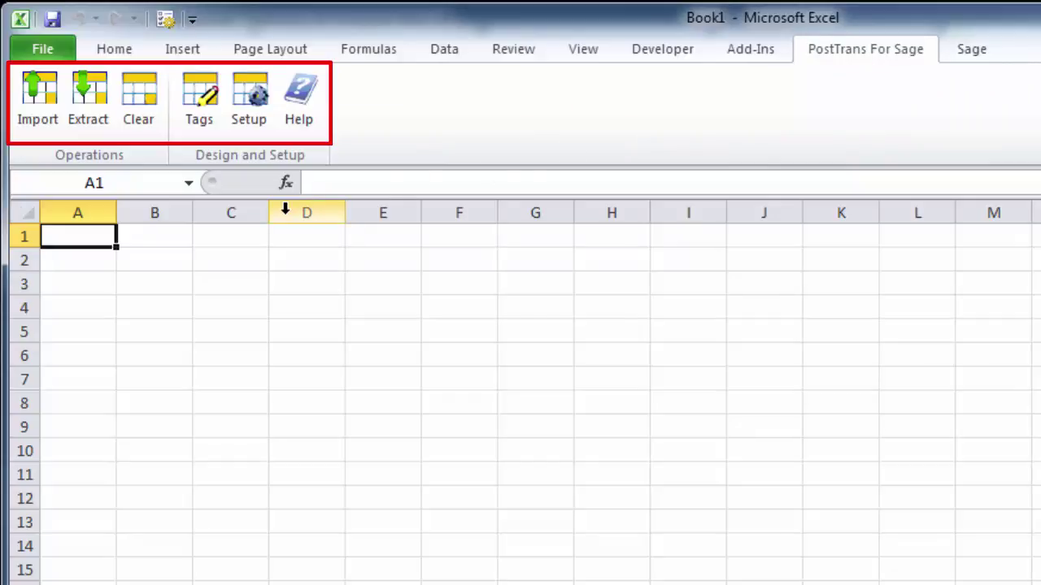
{"action": "left_click", "coordinate": [301, 120]}
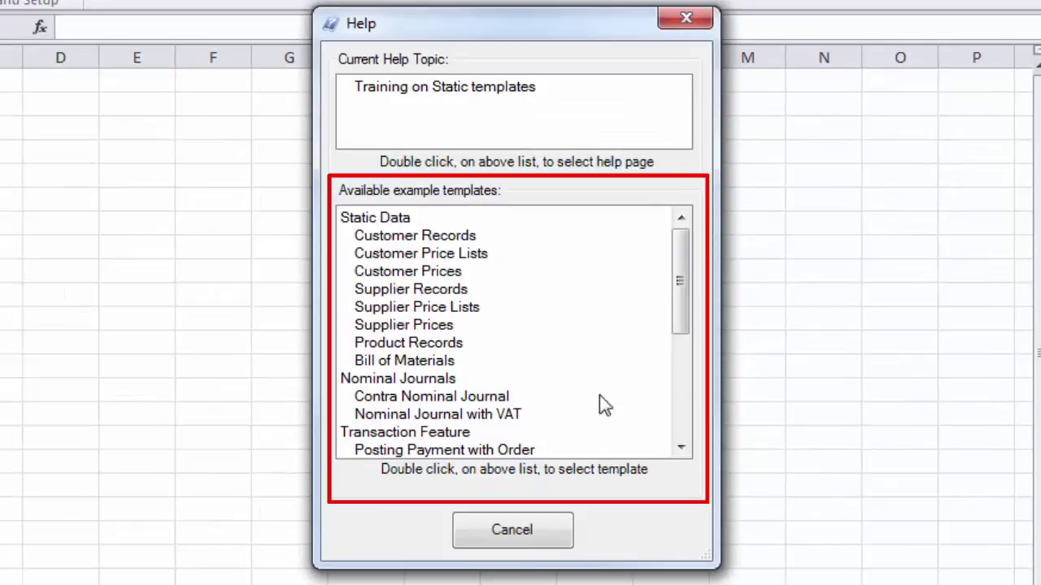
{"action": "mouse_move", "coordinate": [678, 318]}
{"action": "left_mouse_down"}
{"action": "mouse_move", "coordinate": [675, 427]}
{"action": "mouse_move", "coordinate": [680, 307]}
{"action": "left_mouse_up"}
{"action": "double_click", "coordinate": [442, 258]}
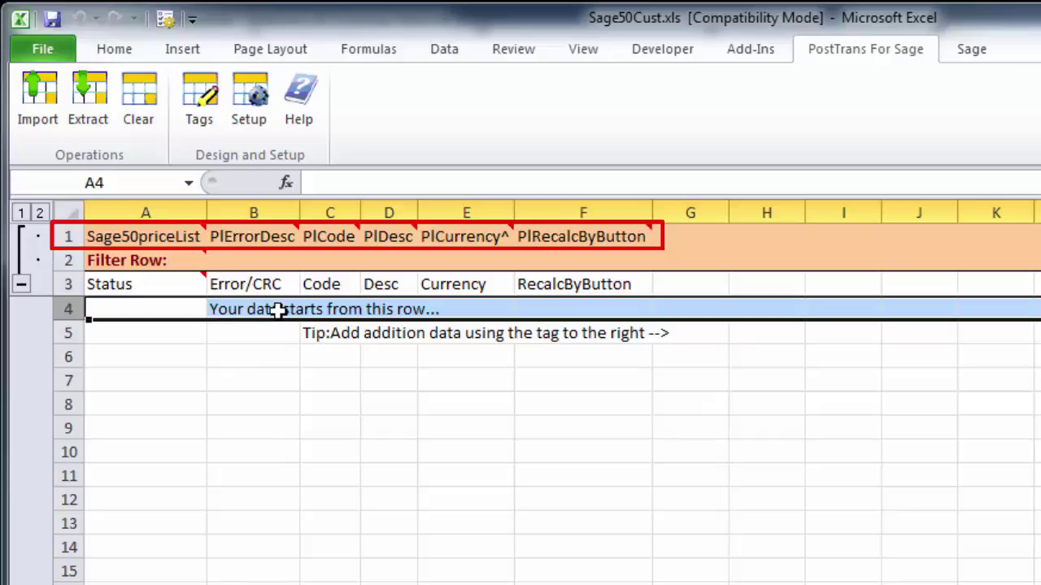
Examine the template's Error/CRC, Code, Desc, Currency and RecalcByButton columns
{"action": "left_click_drag", "start_coordinate": [279, 310], "coordinate": [260, 480]}
{"action": "left_click_drag", "start_coordinate": [332, 309], "coordinate": [329, 437]}
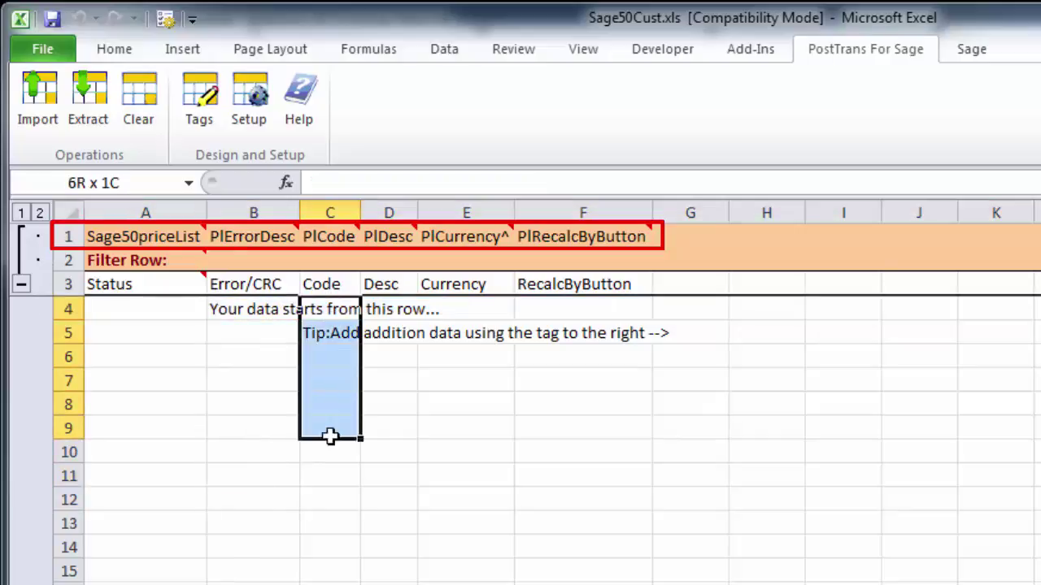
{"action": "left_click_drag", "start_coordinate": [409, 309], "coordinate": [409, 448]}
{"action": "left_click_drag", "start_coordinate": [467, 310], "coordinate": [470, 456]}
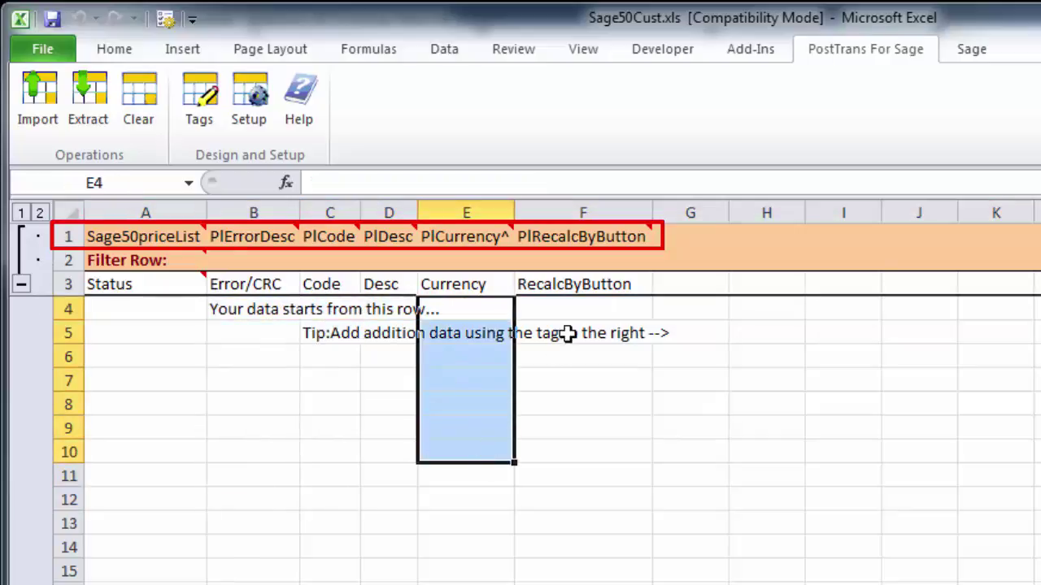
{"action": "left_click_drag", "start_coordinate": [574, 310], "coordinate": [575, 470]}
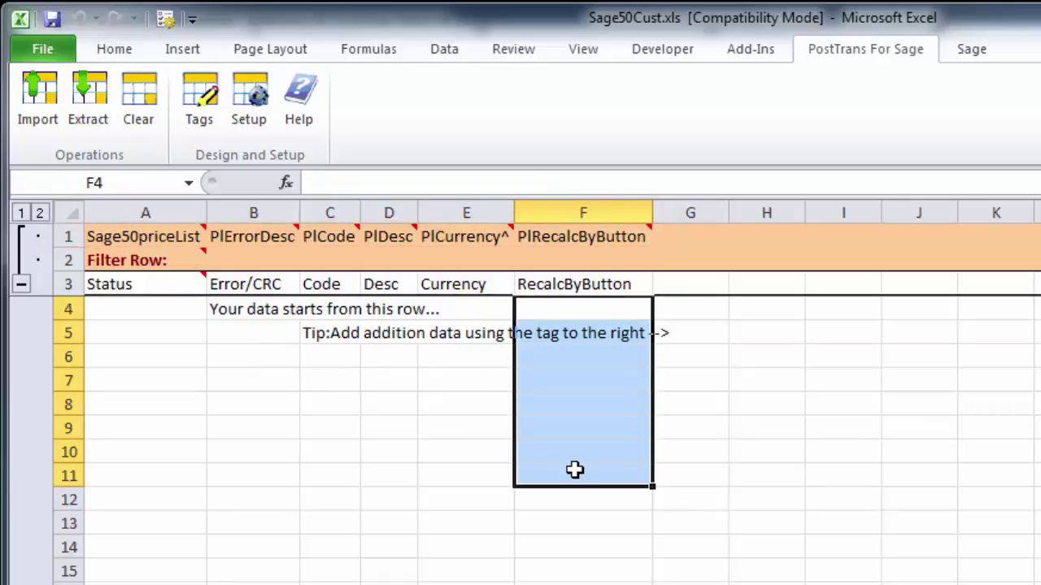
{"action": "left_click", "coordinate": [467, 400]}
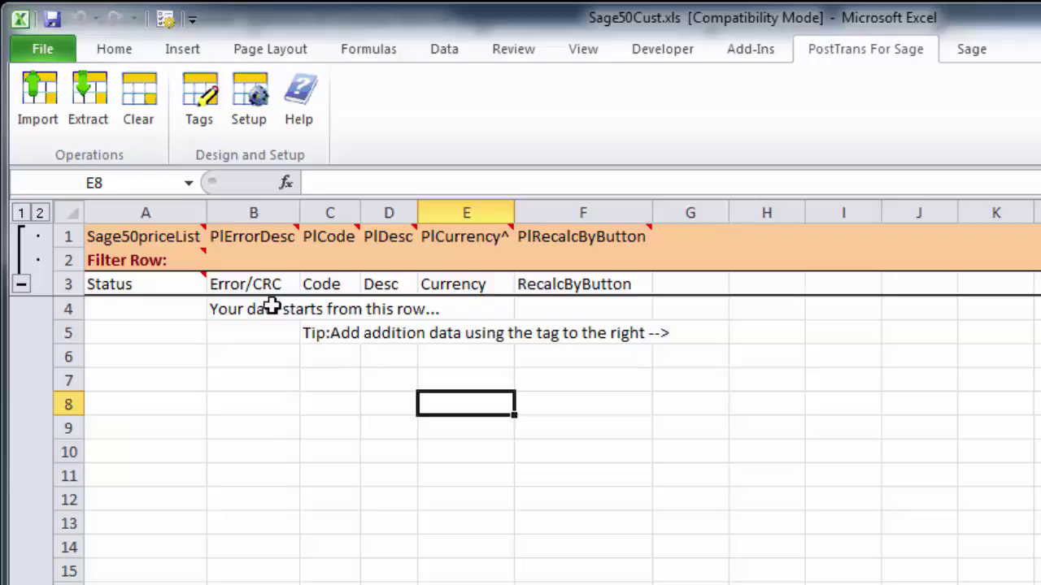
Extract the price lists from the Demonstration Data company into the sheet, overwriting all existing rows
{"action": "left_click", "coordinate": [90, 122]}
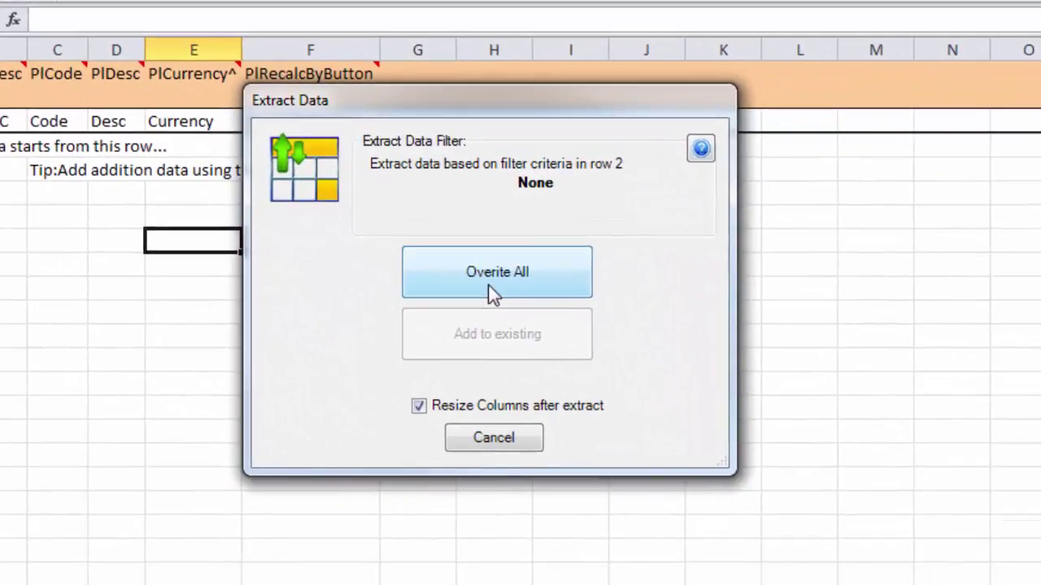
{"action": "left_click", "coordinate": [501, 300]}
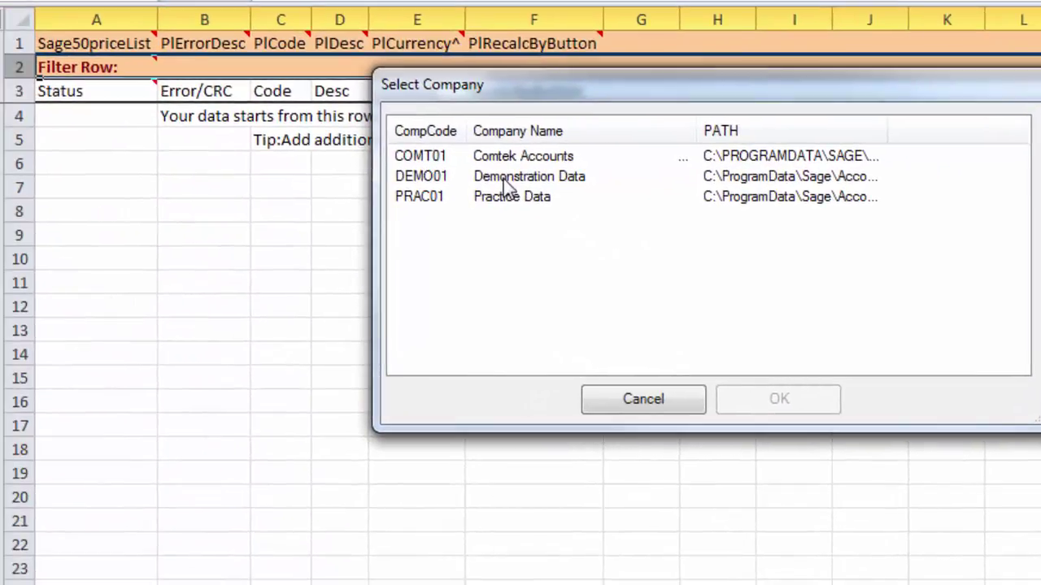
{"action": "double_click", "coordinate": [504, 186]}
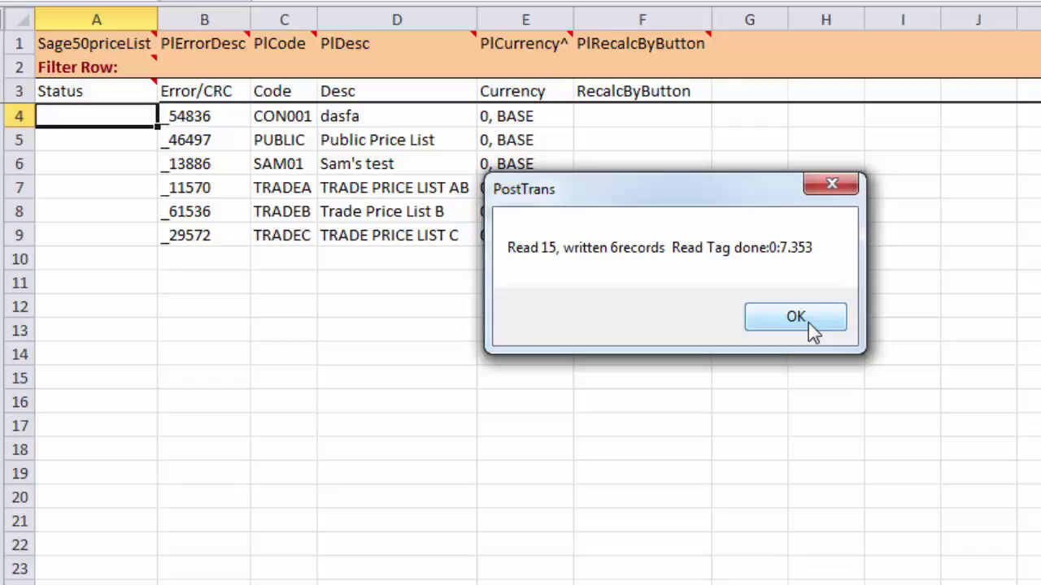
{"action": "left_click", "coordinate": [805, 321]}
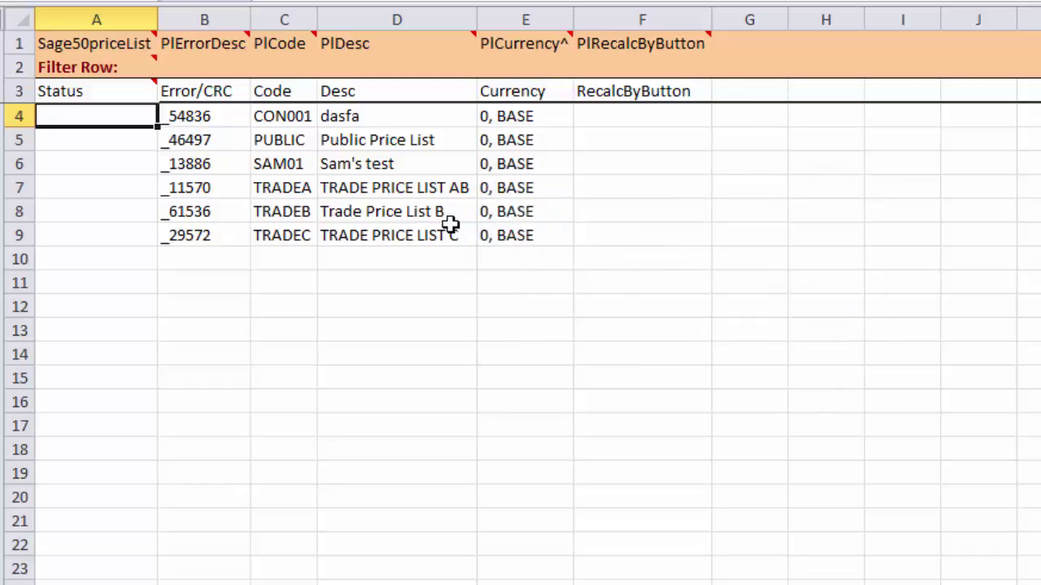
Copy the code, description and currency of the TRADEC price list into row 10
{"action": "left_click_drag", "start_coordinate": [299, 235], "coordinate": [502, 235]}
{"action": "key", "text": "ctrl+c"}
{"action": "left_click", "coordinate": [304, 262]}
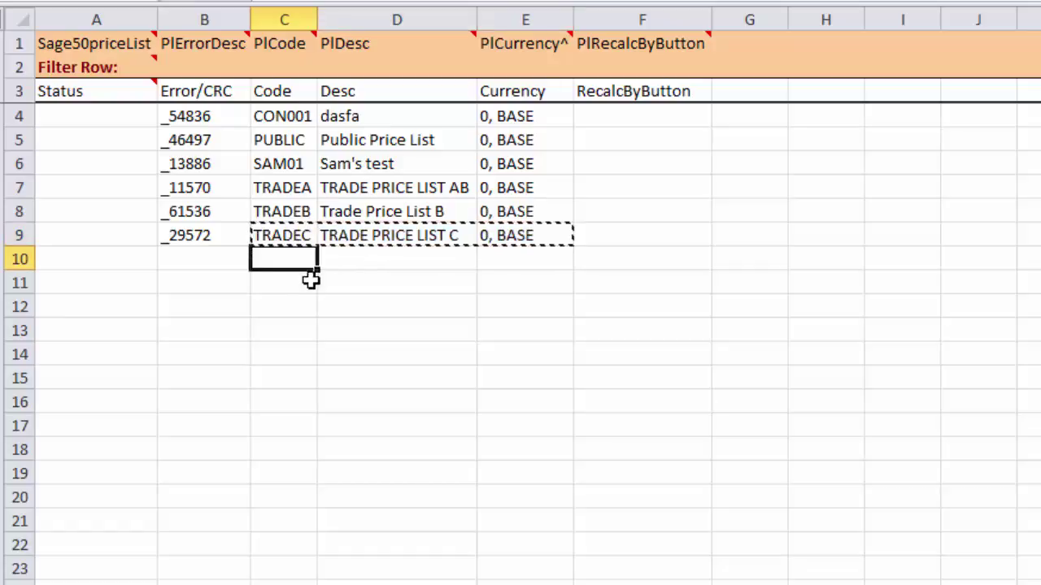
{"action": "key", "text": "ctrl+v"}
{"action": "left_click", "coordinate": [335, 307]}
Change the copied row's code to TRADED and its description to TRADE PRICE LIST D
{"action": "left_click", "coordinate": [283, 259]}
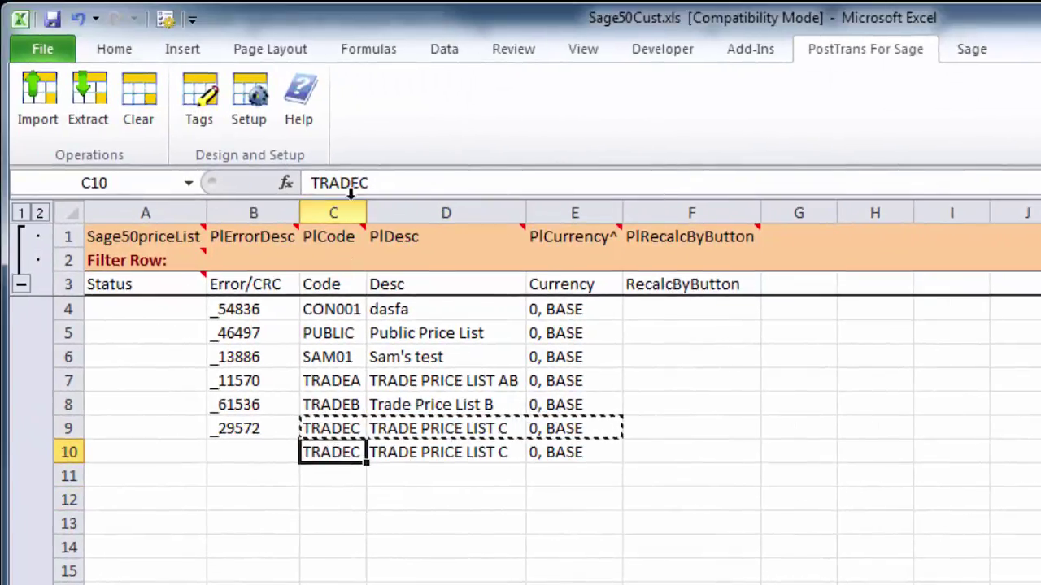
{"action": "left_click_drag", "start_coordinate": [360, 186], "coordinate": [371, 185]}
{"action": "type", "text": "D"}
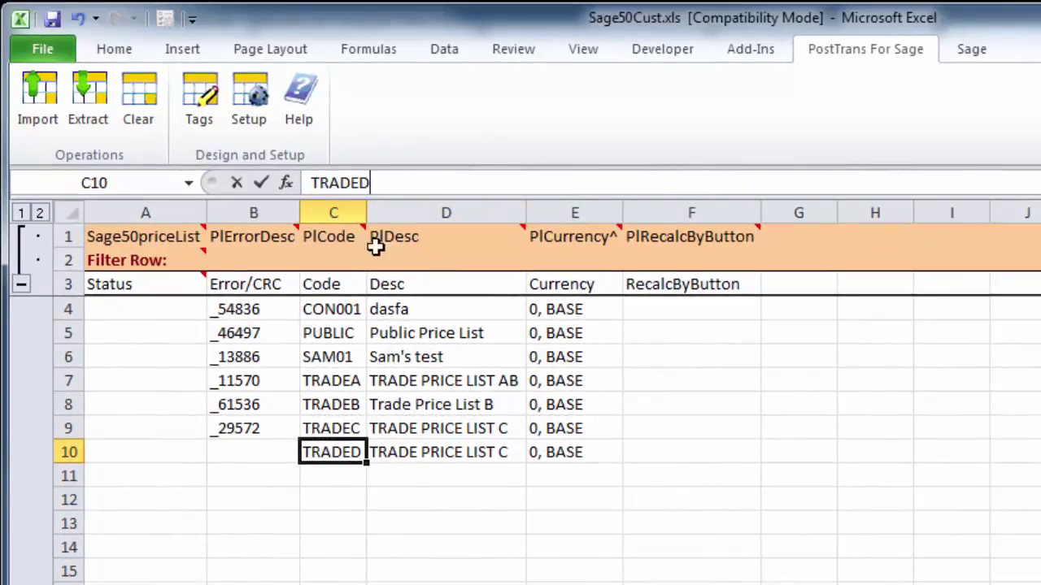
{"action": "left_click", "coordinate": [426, 446]}
{"action": "left_click_drag", "start_coordinate": [441, 184], "coordinate": [451, 183]}
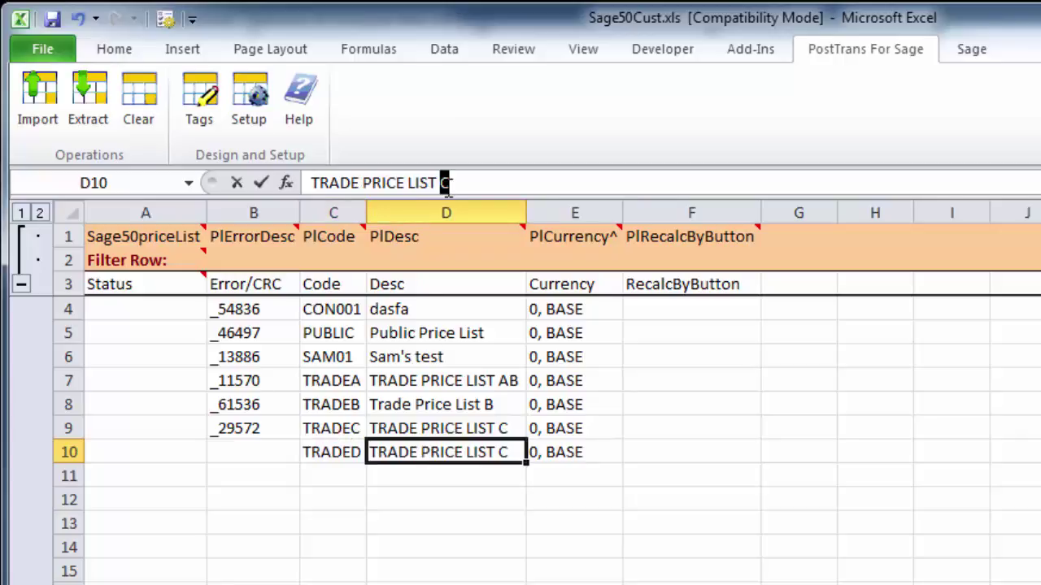
{"action": "type", "text": "D"}
{"action": "left_click", "coordinate": [441, 543]}
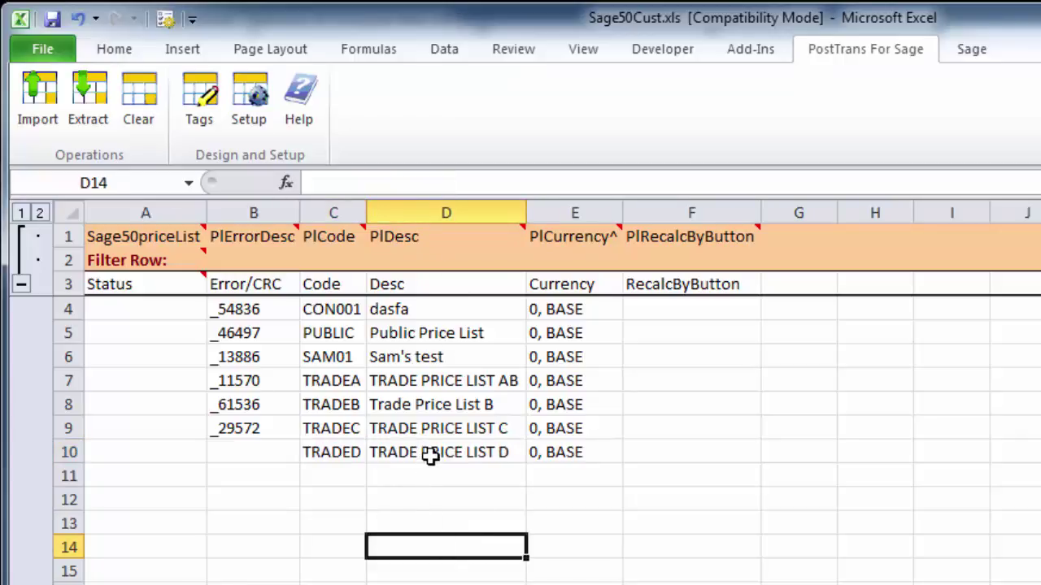
Import the new TRADED price list into Sage and extract the price lists again, overwriting all rows
{"action": "left_click", "coordinate": [39, 102]}
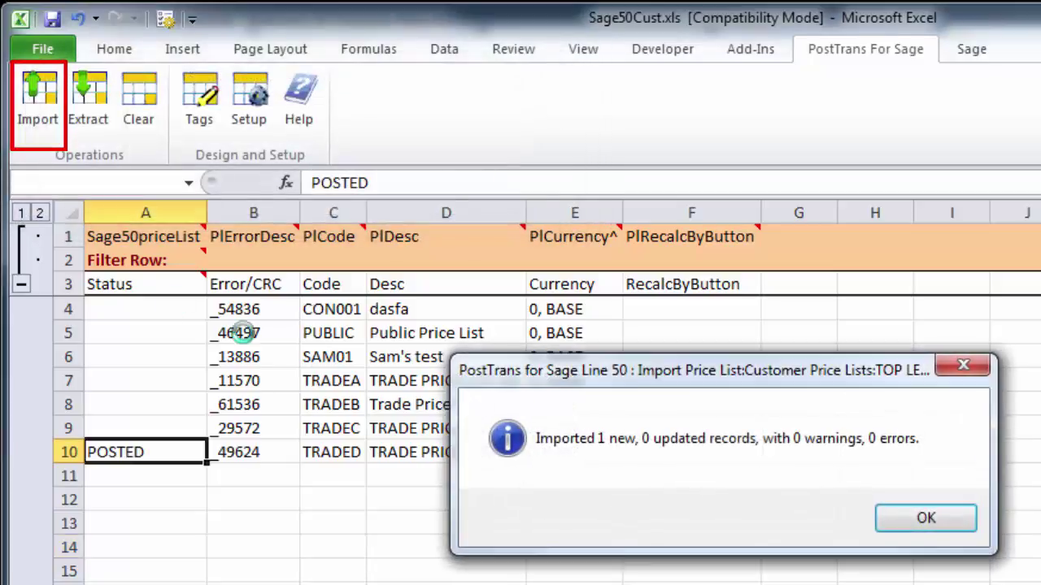
{"action": "left_click", "coordinate": [924, 521]}
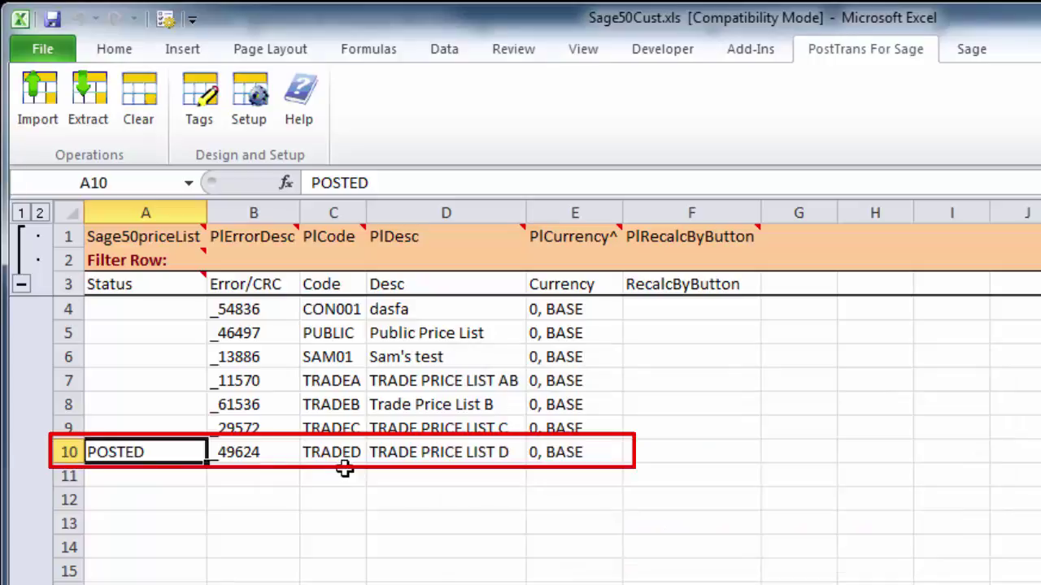
{"action": "left_click", "coordinate": [86, 122]}
{"action": "left_click", "coordinate": [740, 436]}
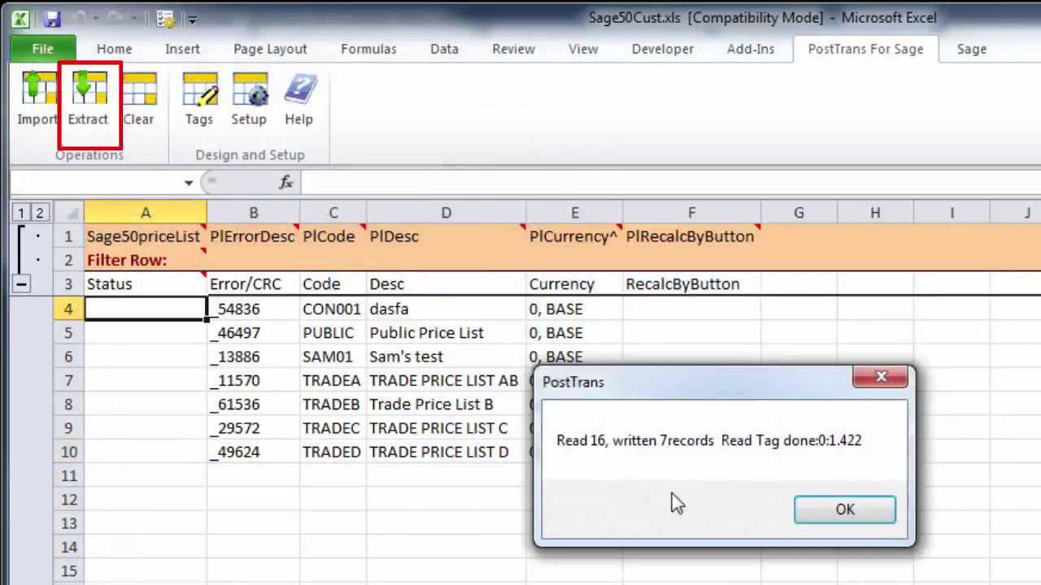
{"action": "left_click", "coordinate": [841, 509]}
{"action": "left_click", "coordinate": [488, 457]}
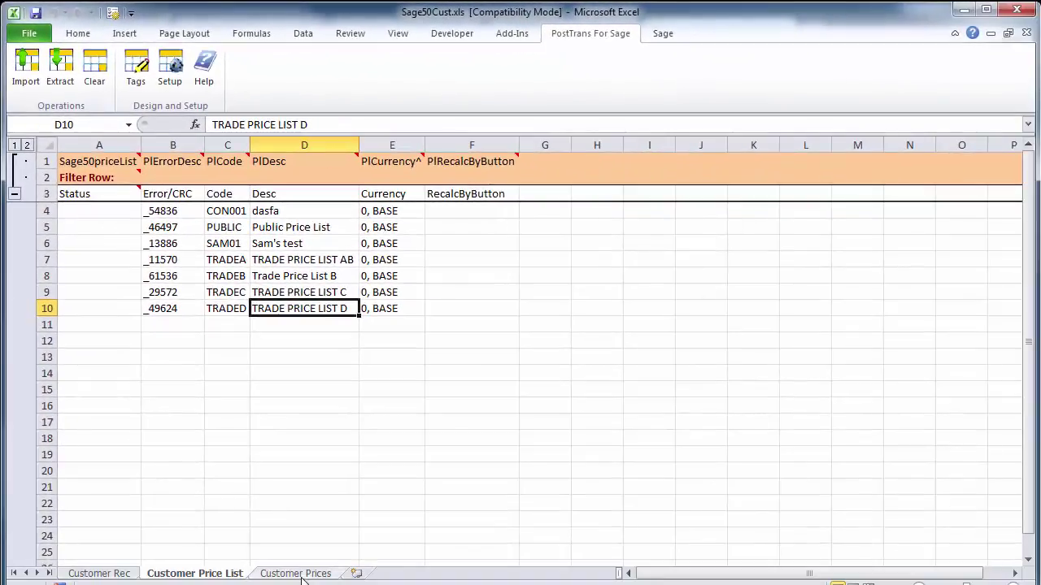
Go to the Customer Prices sheet and load the Customer Prices example template from the PostTrans help
{"action": "left_click", "coordinate": [303, 574]}
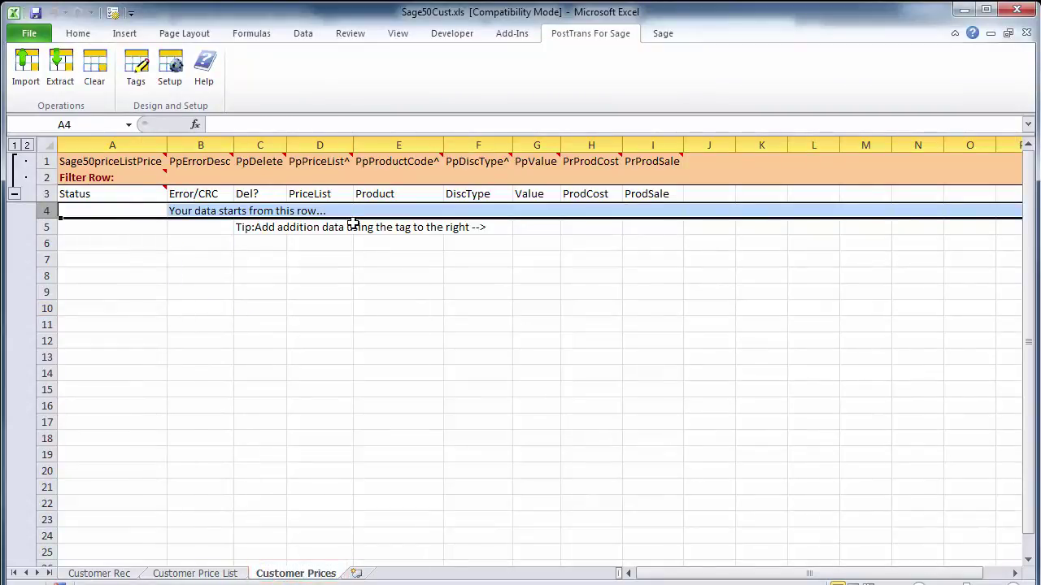
{"action": "left_click", "coordinate": [204, 71]}
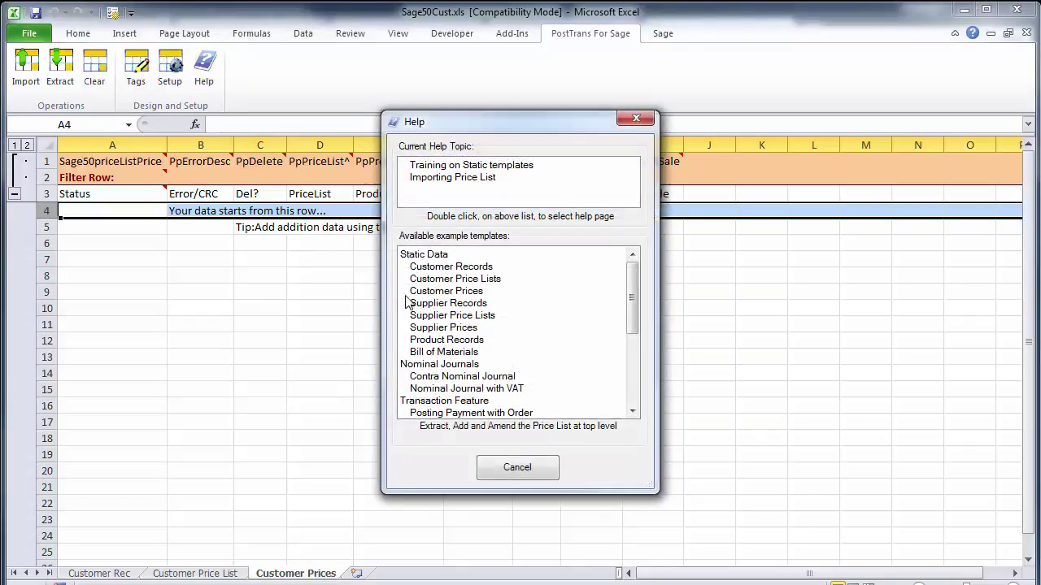
{"action": "double_click", "coordinate": [446, 291]}
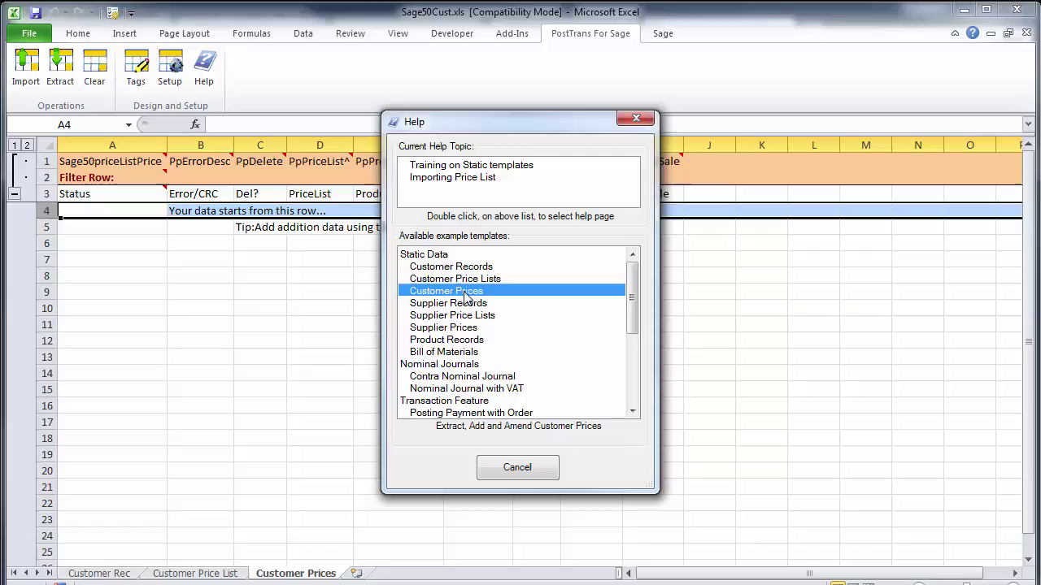
Extract the customer prices from Sage into the Customer Prices sheet, overwriting all existing rows
{"action": "mouse_move", "coordinate": [168, 158]}
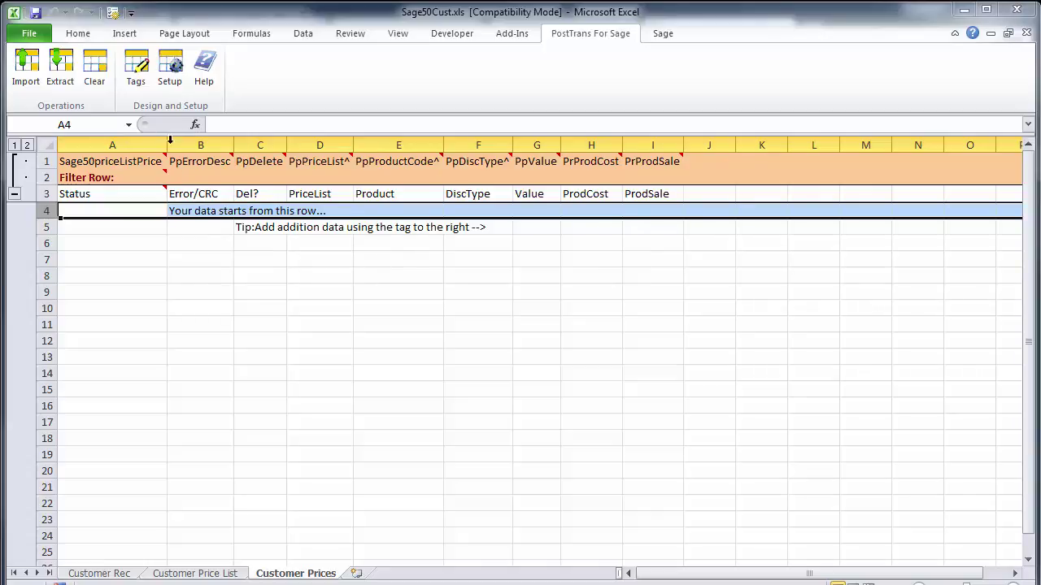
{"action": "left_click", "coordinate": [71, 78]}
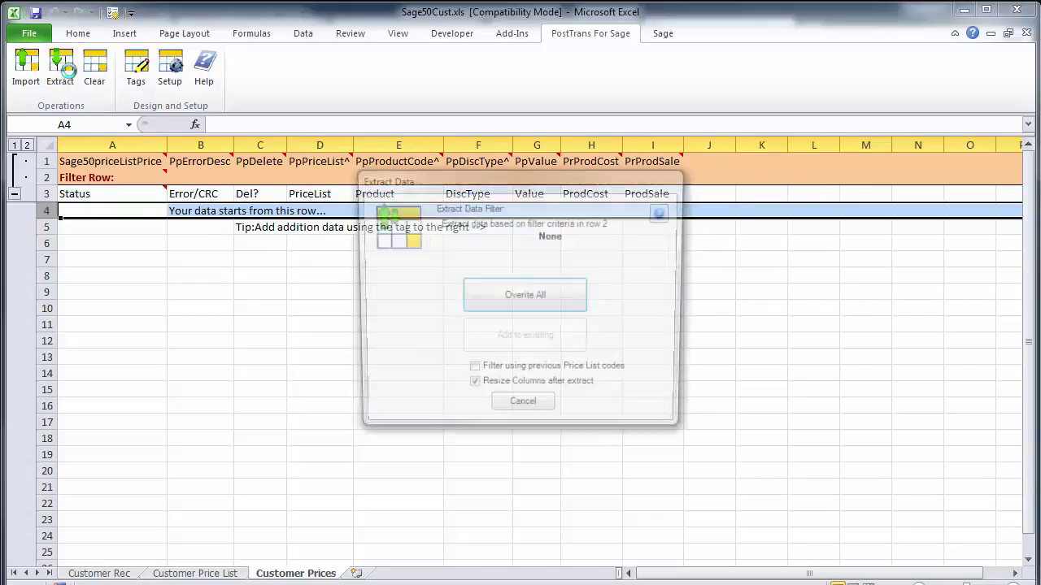
{"action": "left_click", "coordinate": [525, 301]}
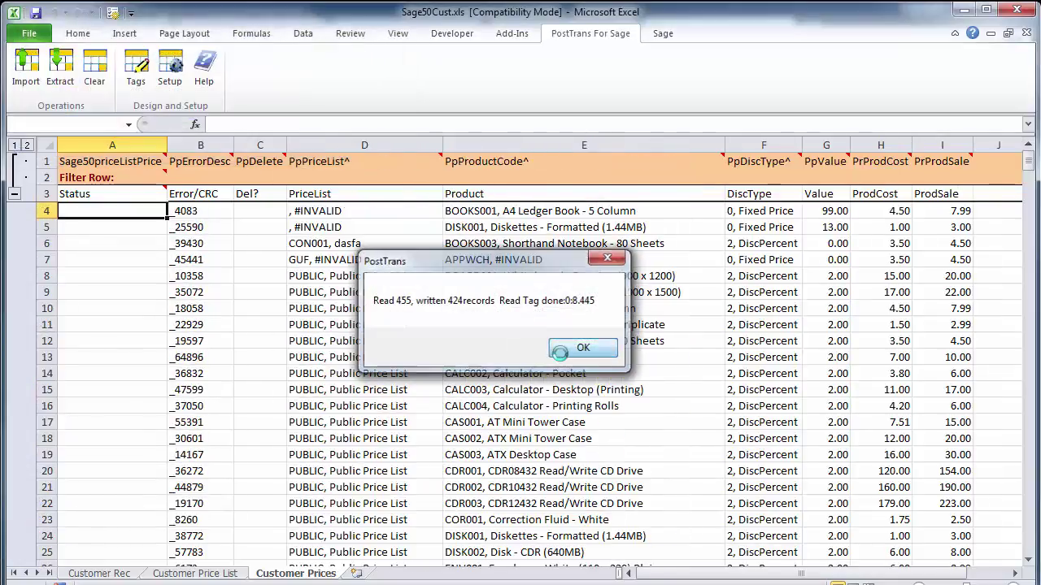
{"action": "left_click", "coordinate": [561, 349]}
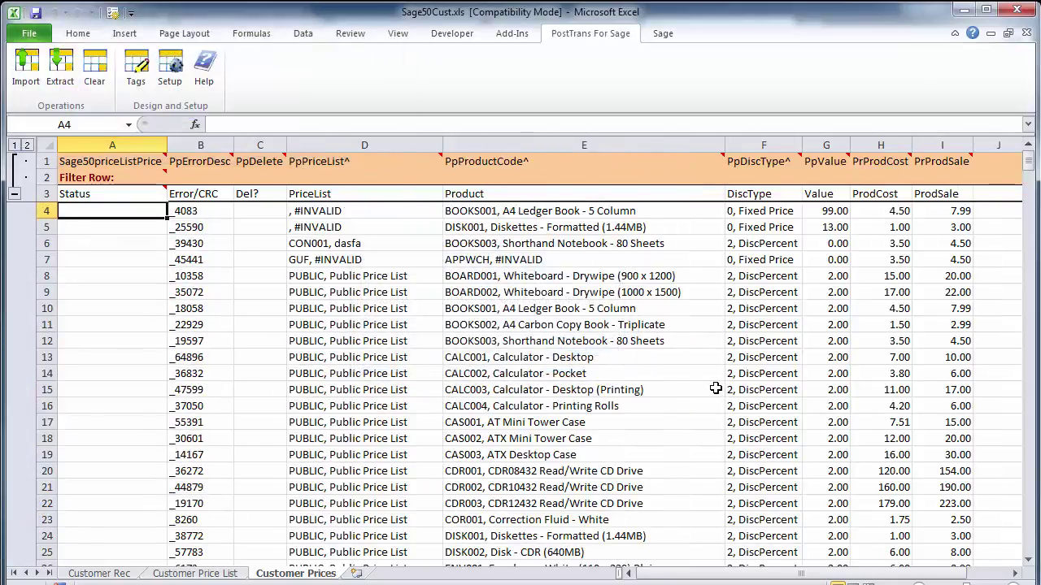
Review the extracted customer prices and the PrProdCost and PrProdSale column tags
{"action": "scroll", "coordinate": [720, 381], "scroll_direction": "down", "scroll_amount": 17}
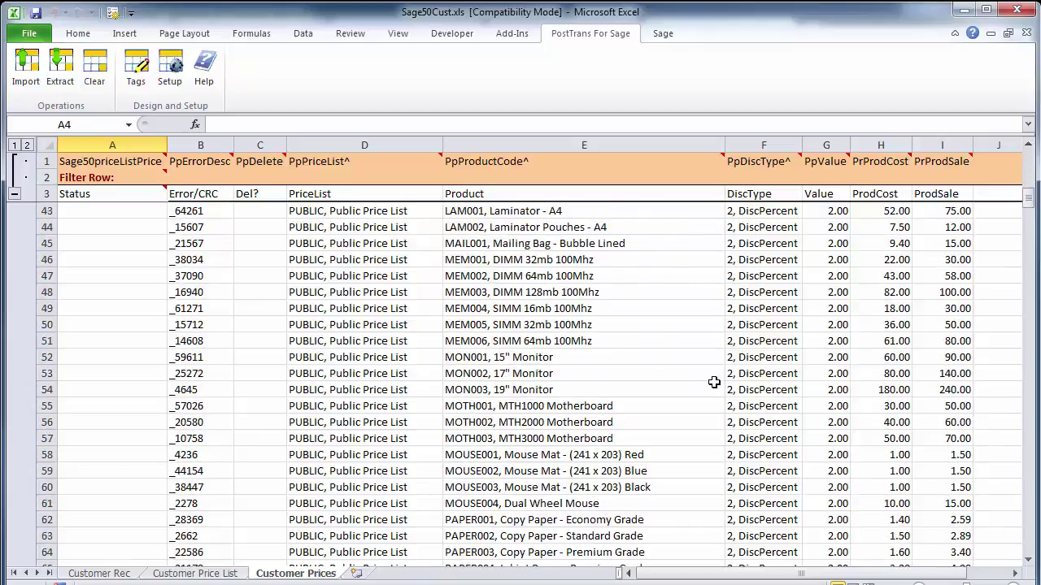
{"action": "scroll", "coordinate": [713, 383], "scroll_direction": "down", "scroll_amount": 1}
{"action": "left_click", "coordinate": [880, 161]}
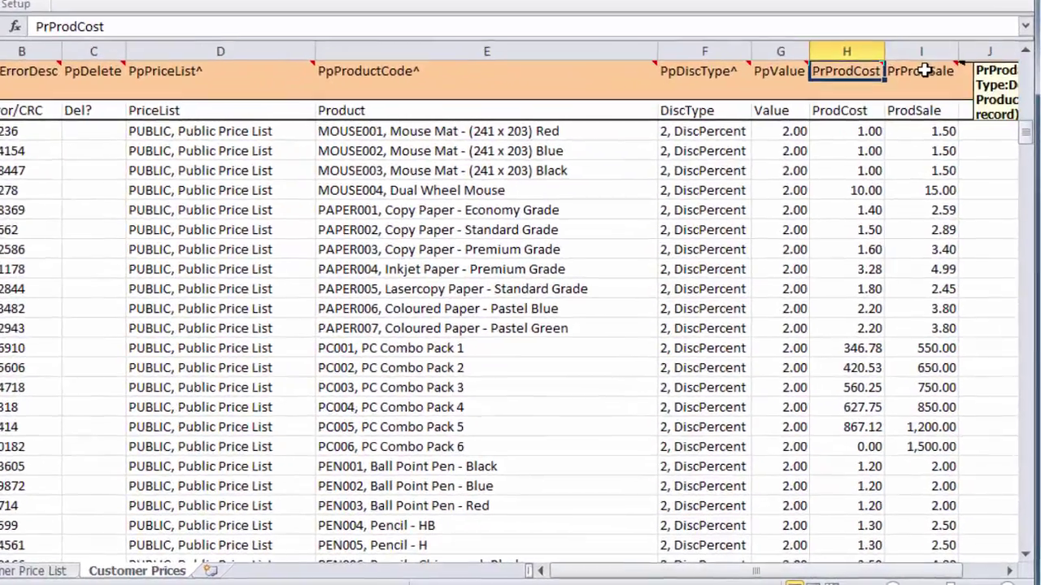
{"action": "left_click", "coordinate": [922, 52]}
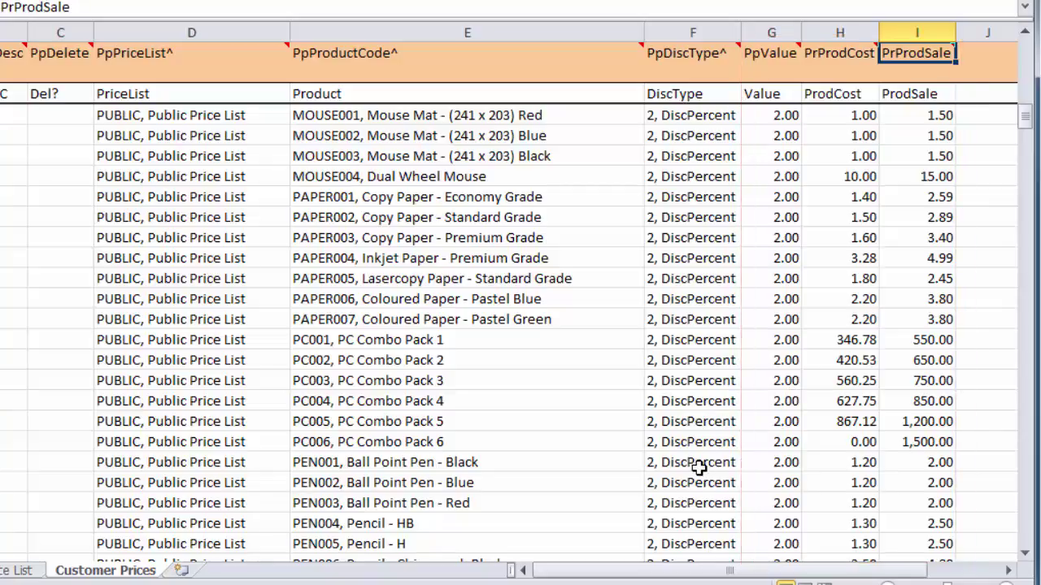
Copy all TRADEA price rows, from price list through product sale price, and paste them directly below the last TRADEC row
{"action": "scroll", "coordinate": [697, 468], "scroll_direction": "down", "scroll_amount": 10}
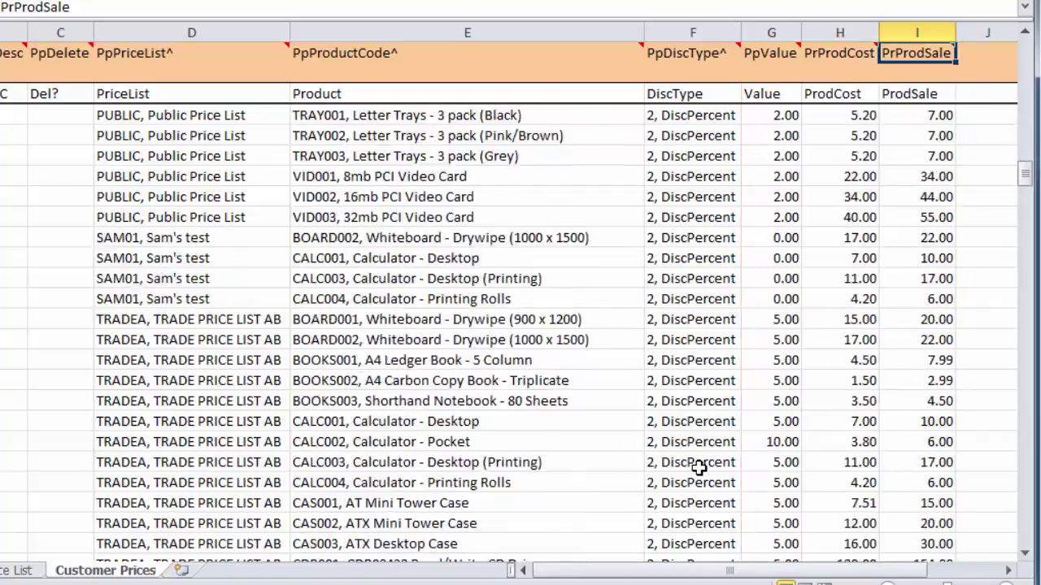
{"action": "scroll", "coordinate": [698, 468], "scroll_direction": "up", "scroll_amount": 1}
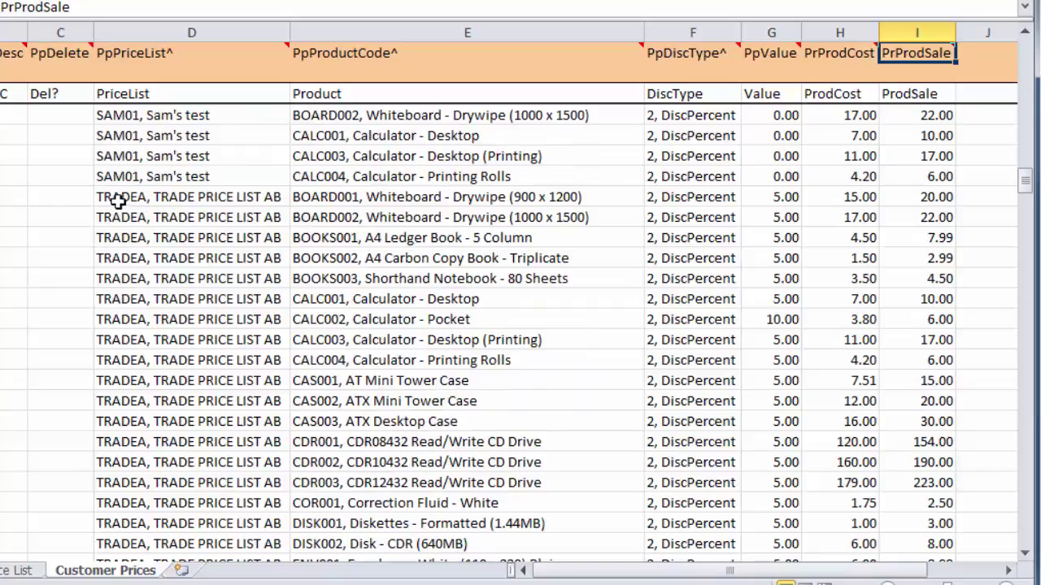
{"action": "left_click_drag", "start_coordinate": [119, 199], "coordinate": [925, 313]}
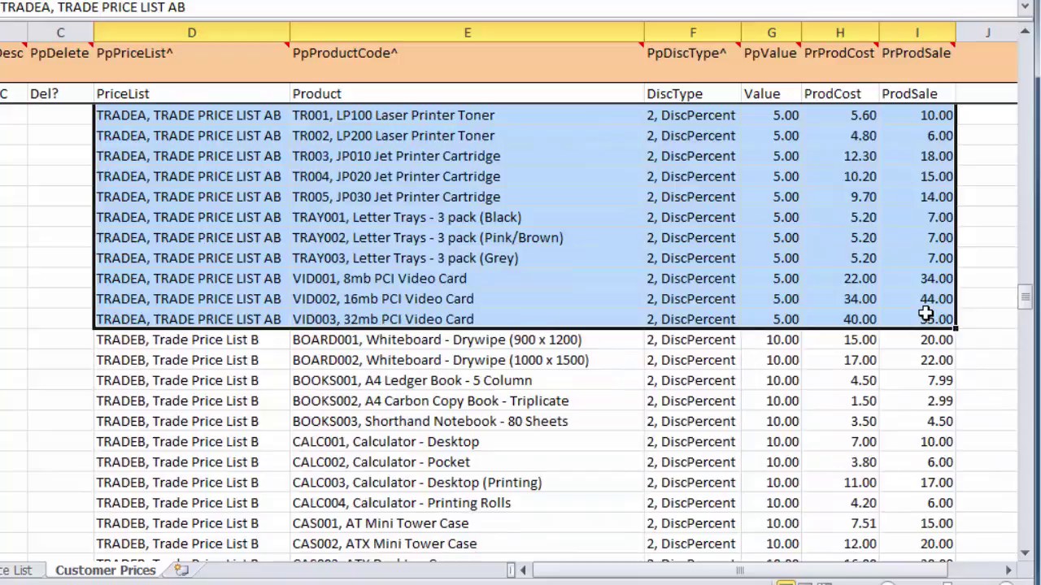
{"action": "key", "text": "ctrl+c"}
{"action": "left_click_drag", "start_coordinate": [1026, 316], "coordinate": [985, 553]}
{"action": "left_click", "coordinate": [209, 546]}
{"action": "scroll", "coordinate": [208, 539], "scroll_direction": "down", "scroll_amount": 1}
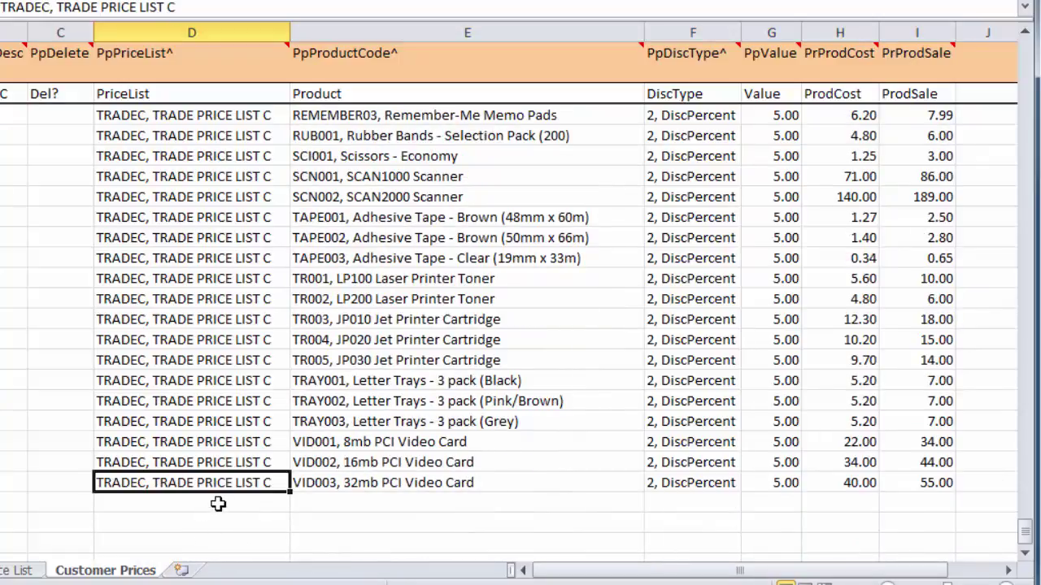
{"action": "left_click", "coordinate": [277, 504]}
{"action": "key", "text": "ctrl+v"}
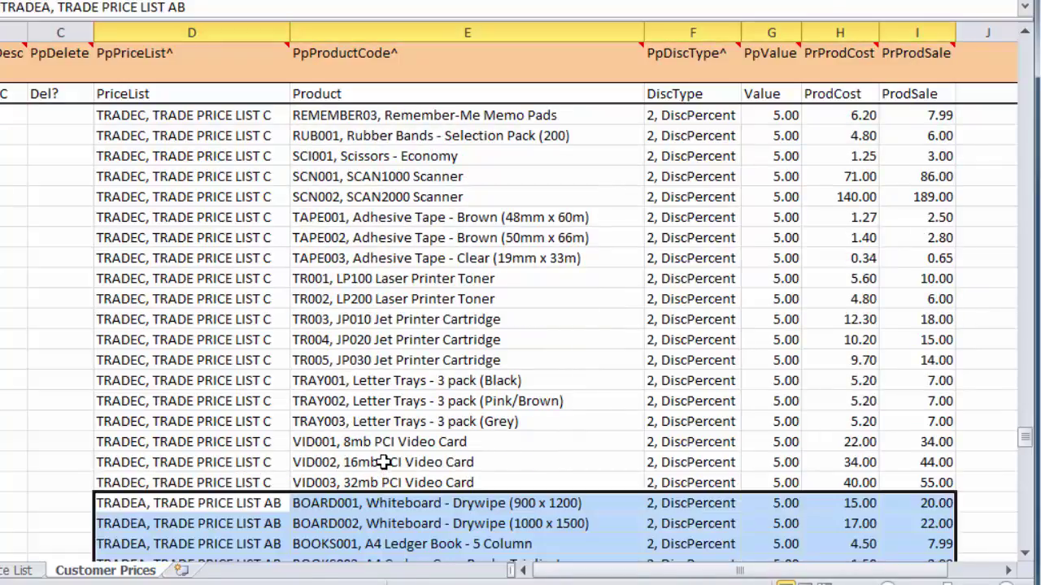
In the first pasted row, BOARD001, change the discount type to 1, Sales Price and set the value to 17
{"action": "scroll", "coordinate": [383, 462], "scroll_direction": "down", "scroll_amount": 1}
{"action": "scroll", "coordinate": [382, 462], "scroll_direction": "down", "scroll_amount": 4}
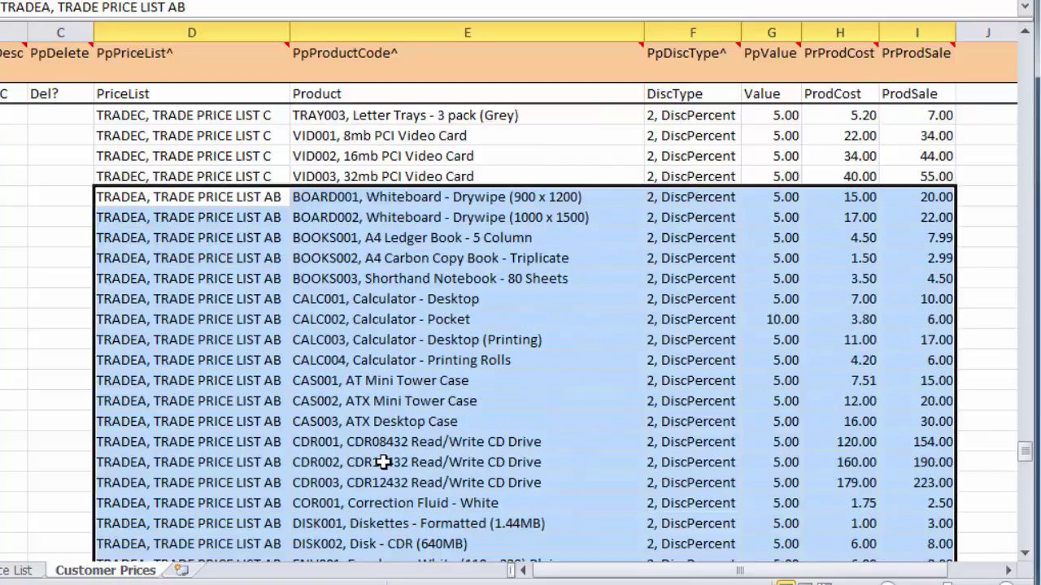
{"action": "left_click", "coordinate": [366, 200]}
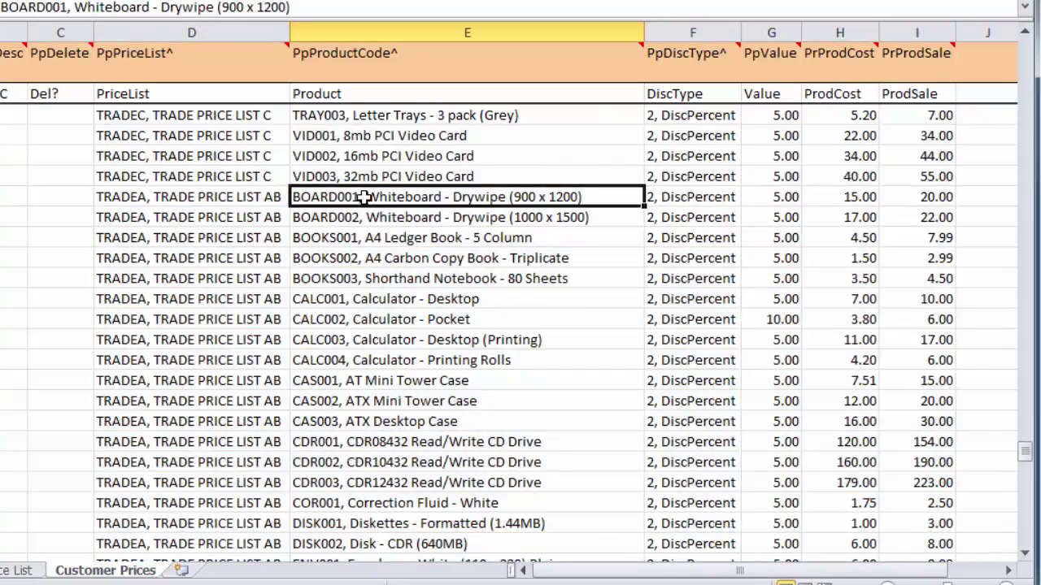
{"action": "left_click", "coordinate": [784, 201]}
{"action": "left_click", "coordinate": [690, 200]}
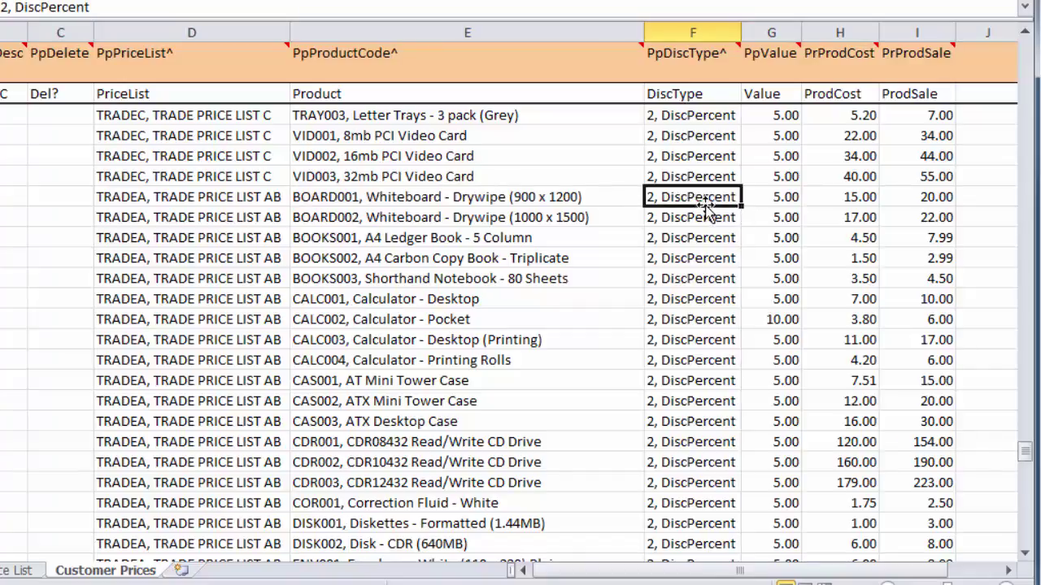
{"action": "key", "text": "Delete"}
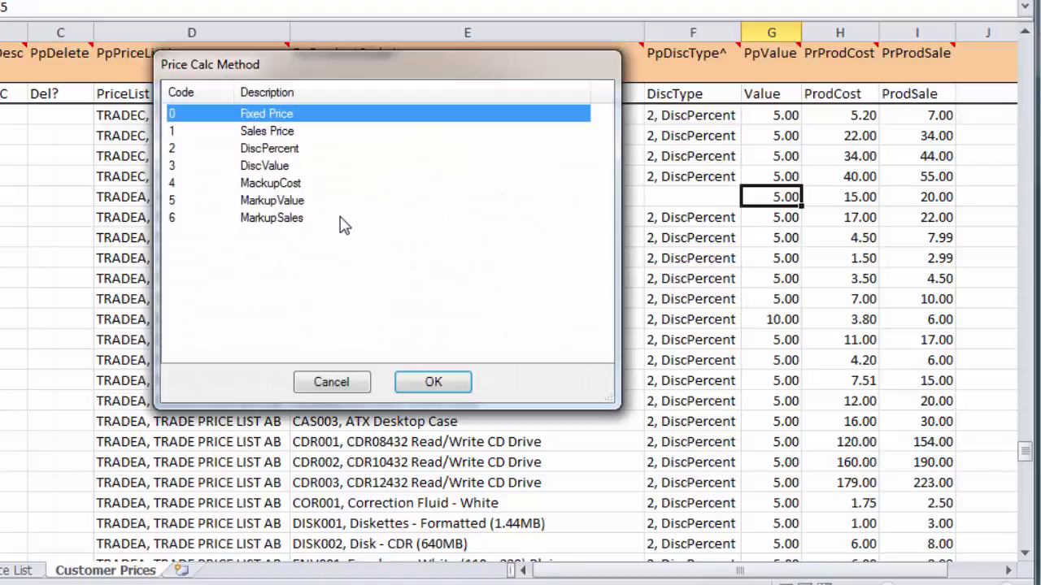
{"action": "left_click", "coordinate": [278, 133]}
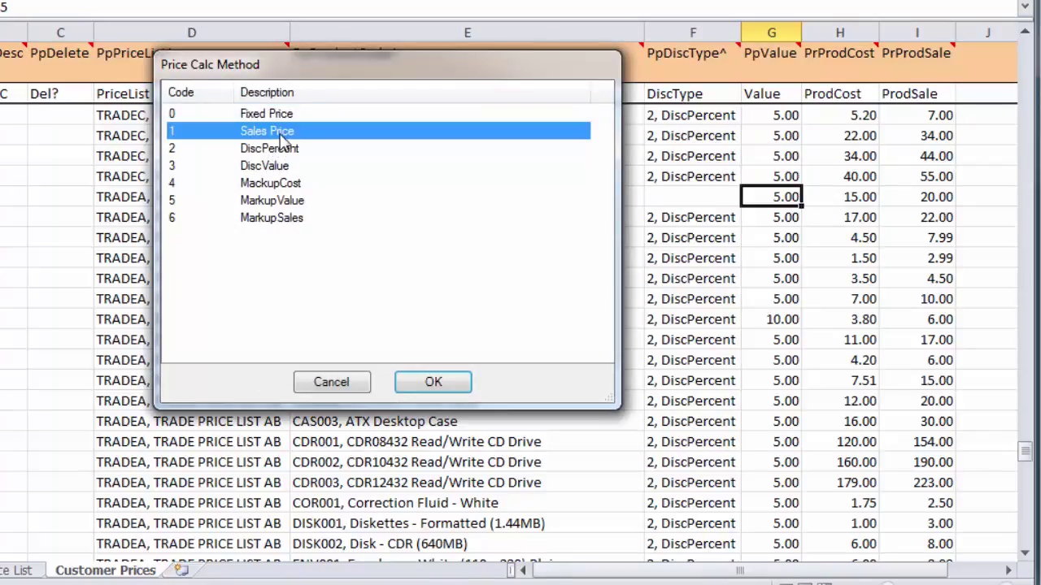
{"action": "double_click", "coordinate": [278, 133]}
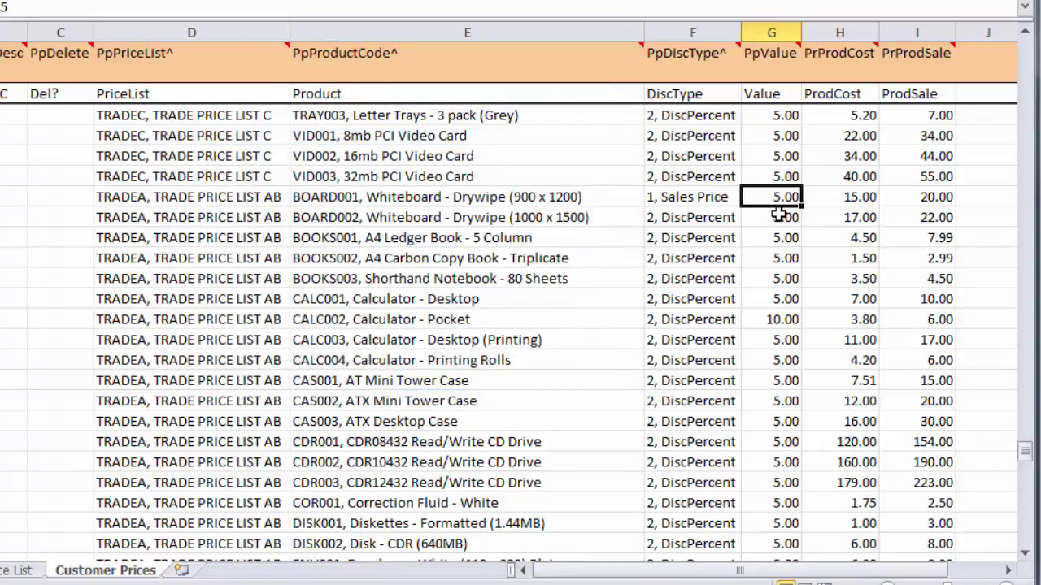
{"action": "type", "text": "17"}
{"action": "key", "text": "Tab"}
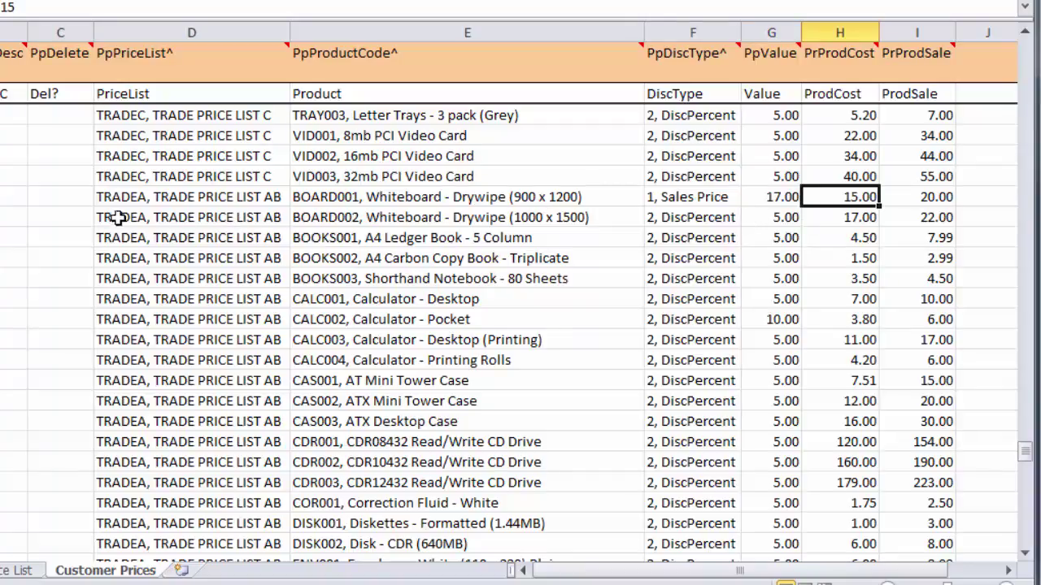
Change the price list of the pasted BOARD001 row to TRADED, TRADE PRICE LIST D, looking it up with "tr"
{"action": "left_click", "coordinate": [141, 198]}
{"action": "type", "text": "tr"}
{"action": "key", "text": "Tab"}
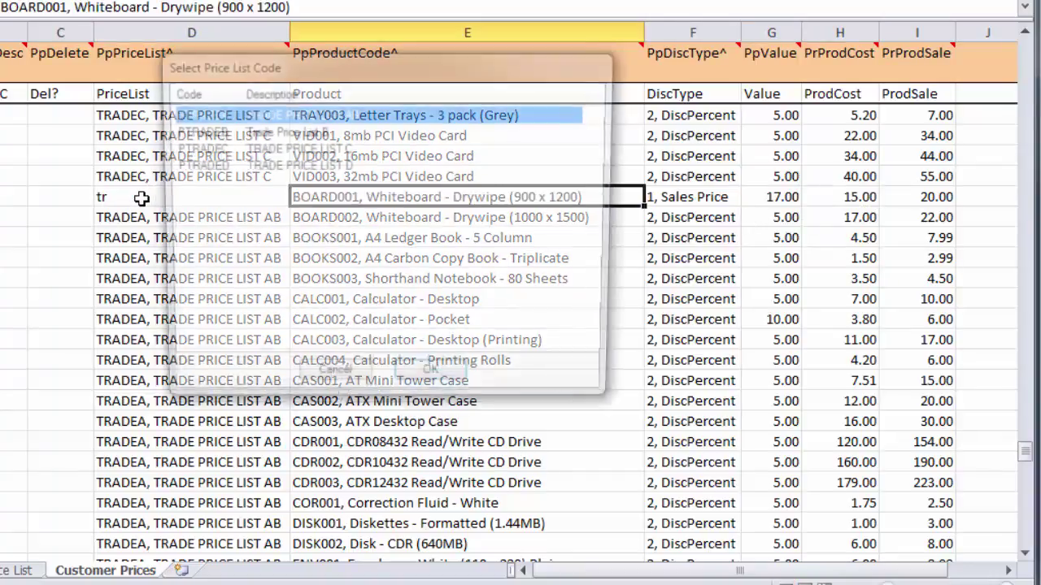
{"action": "key", "text": "Down"}
{"action": "key", "text": "Down"}
{"action": "key", "text": "Down"}
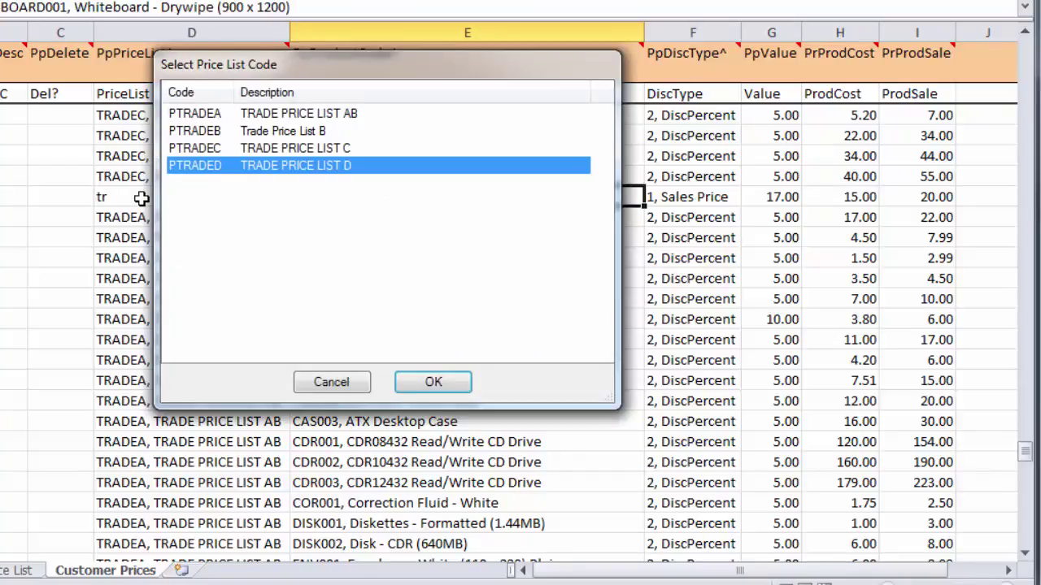
{"action": "key", "text": "Return"}
Fill the TRADED price list down through all the pasted product rows
{"action": "left_click", "coordinate": [142, 199]}
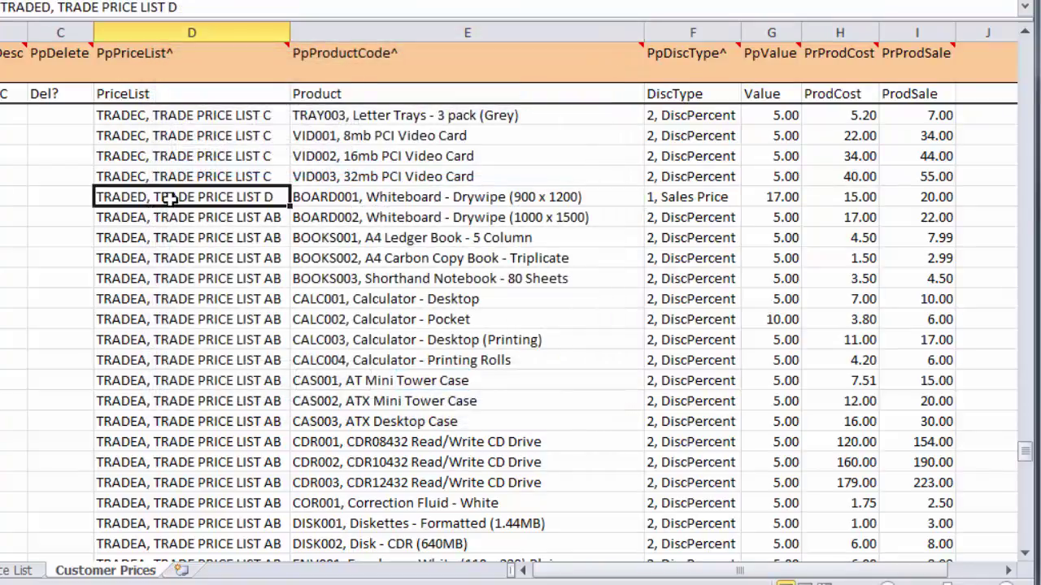
{"action": "double_click", "coordinate": [289, 206]}
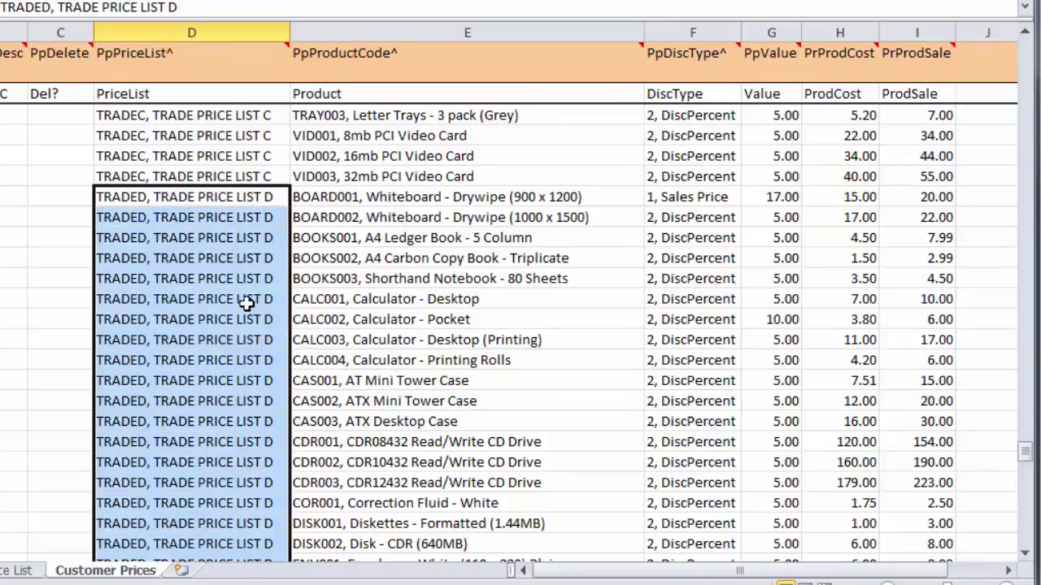
{"action": "left_click", "coordinate": [241, 238]}
{"action": "left_click", "coordinate": [219, 358]}
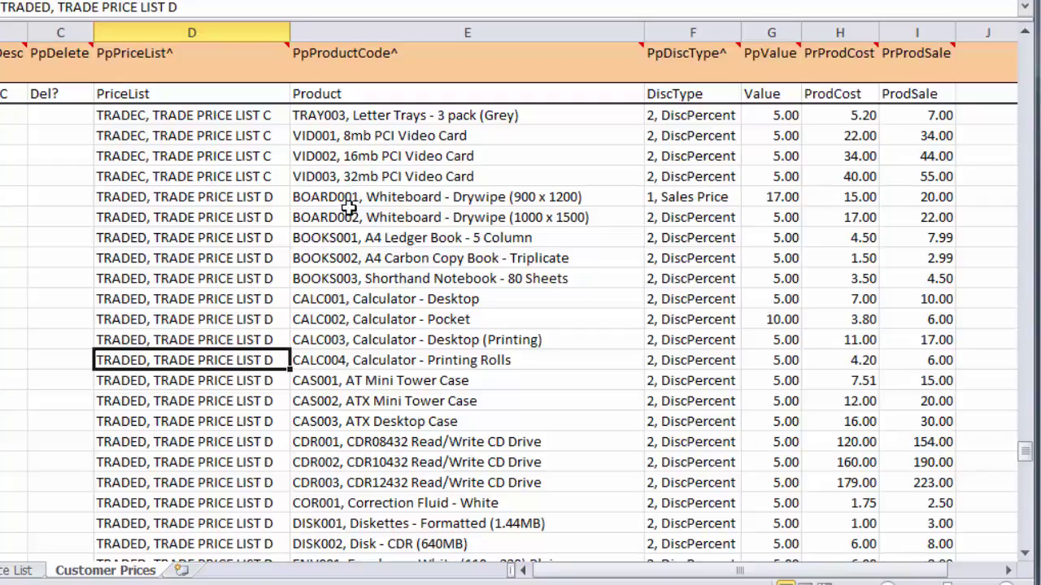
{"action": "left_click", "coordinate": [344, 356]}
Below the last TRADED row, add product KEY001, Standard Keyboard with discount type 1, Sales Price and value 18
{"action": "scroll", "coordinate": [372, 431], "scroll_direction": "down", "scroll_amount": 20}
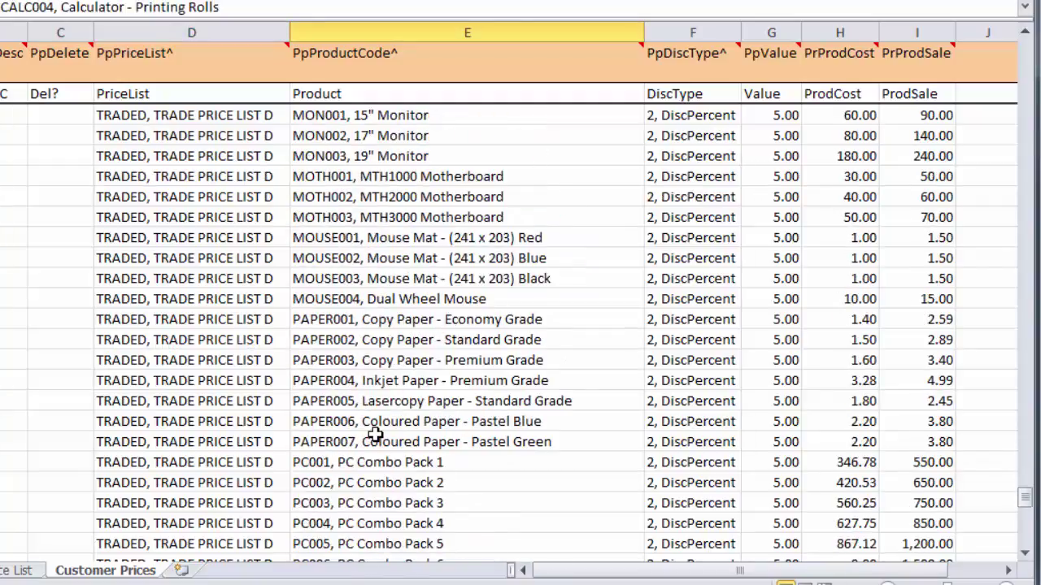
{"action": "scroll", "coordinate": [363, 460], "scroll_direction": "down", "scroll_amount": 10}
{"action": "scroll", "coordinate": [363, 460], "scroll_direction": "up", "scroll_amount": 7}
{"action": "left_click", "coordinate": [330, 488]}
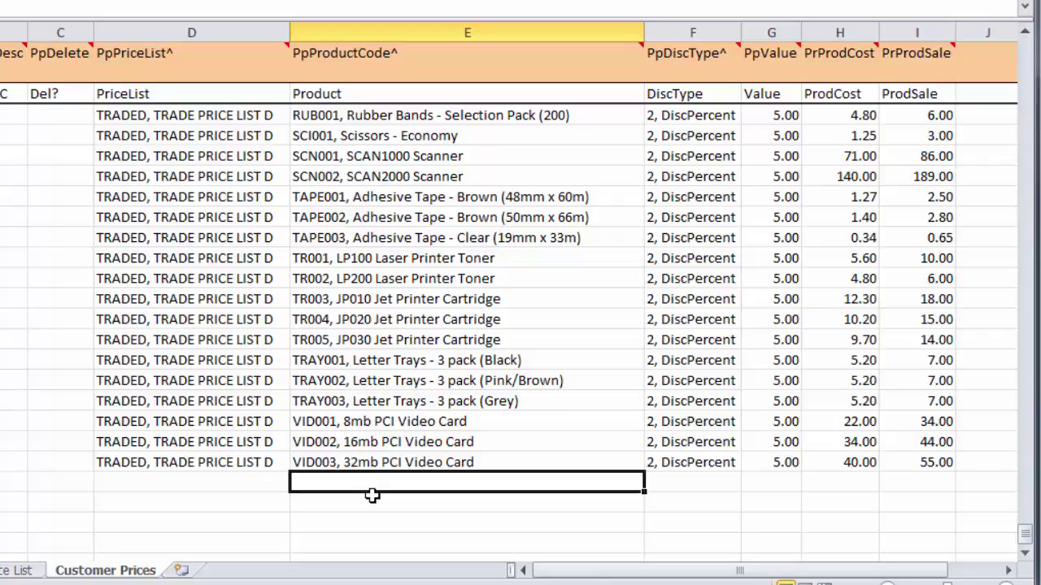
{"action": "type", "text": "k"}
{"action": "key", "text": "Tab"}
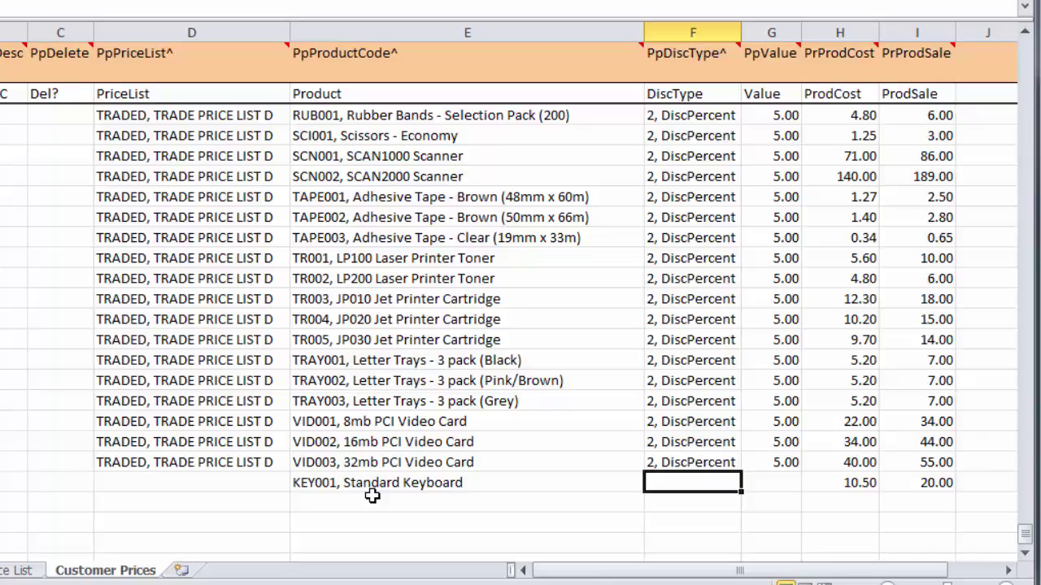
{"action": "type", "text": "1"}
{"action": "key", "text": "Tab"}
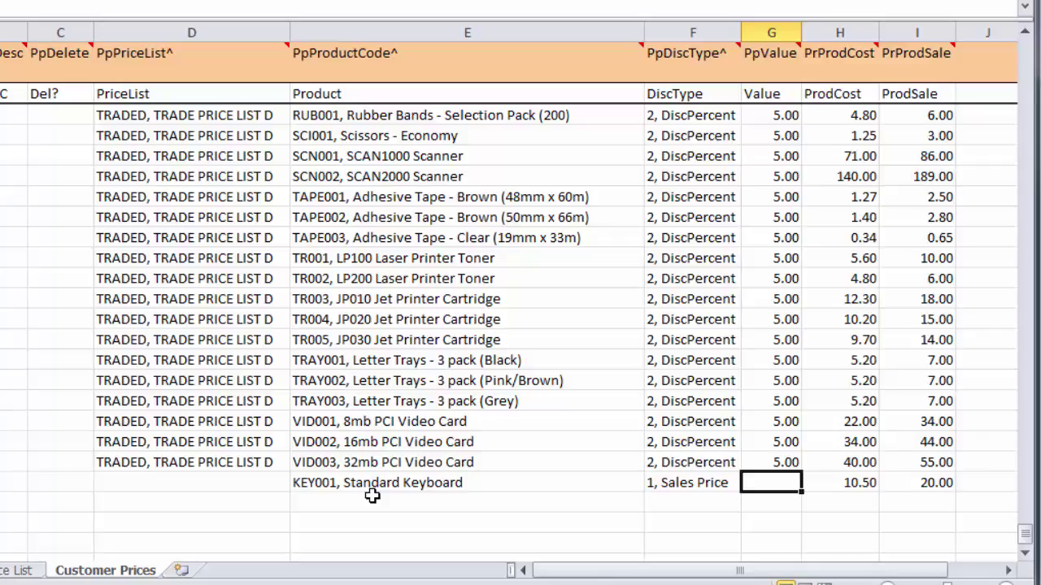
{"action": "type", "text": "18"}
{"action": "key", "text": "Tab"}
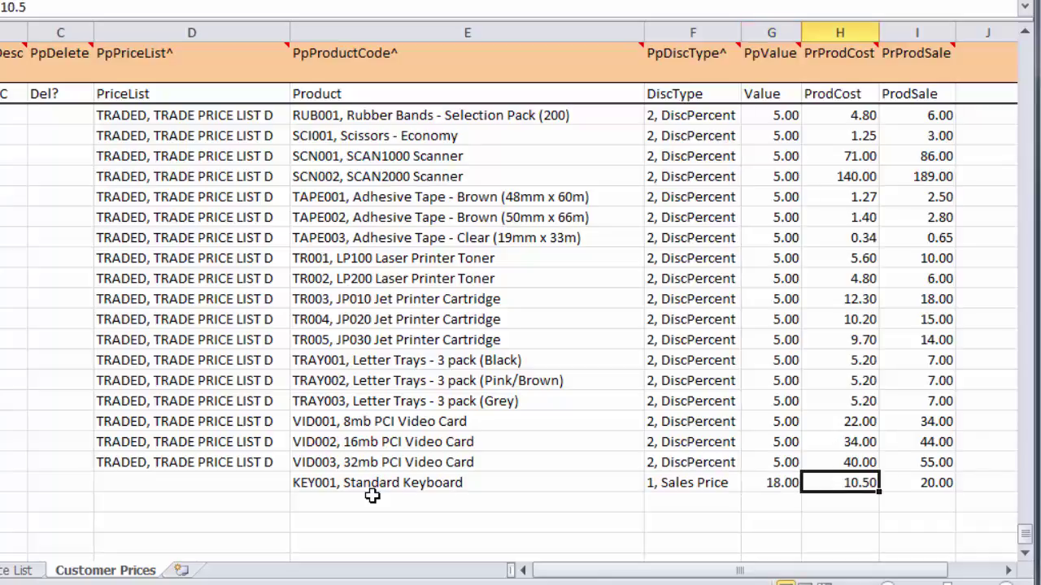
Add product HAR002, 20gb Hard Drive in the following row, looked up with "hard", using discount type 1, Sales Price and value 89
{"action": "left_click", "coordinate": [333, 501]}
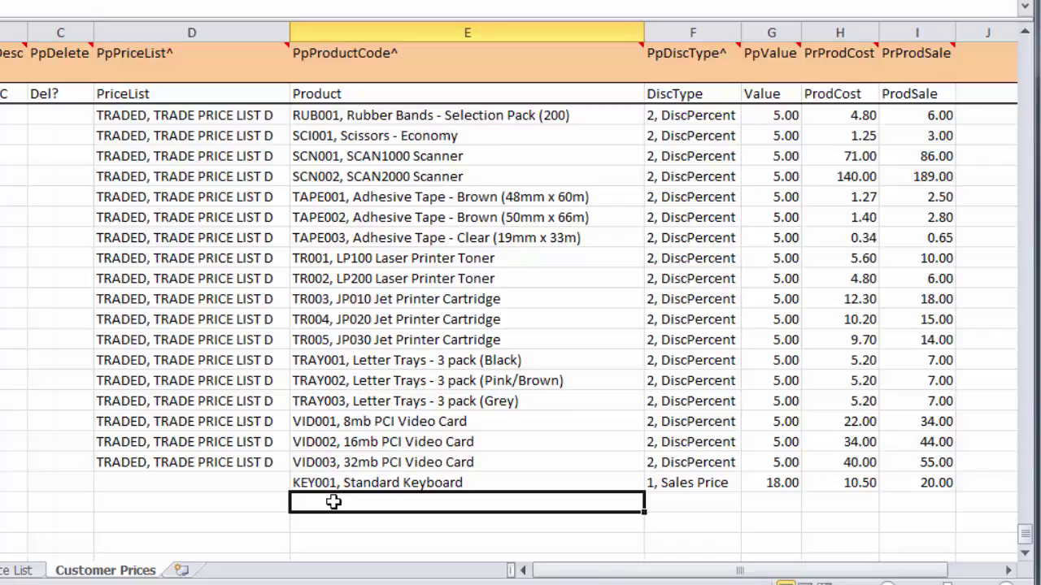
{"action": "type", "text": "hard"}
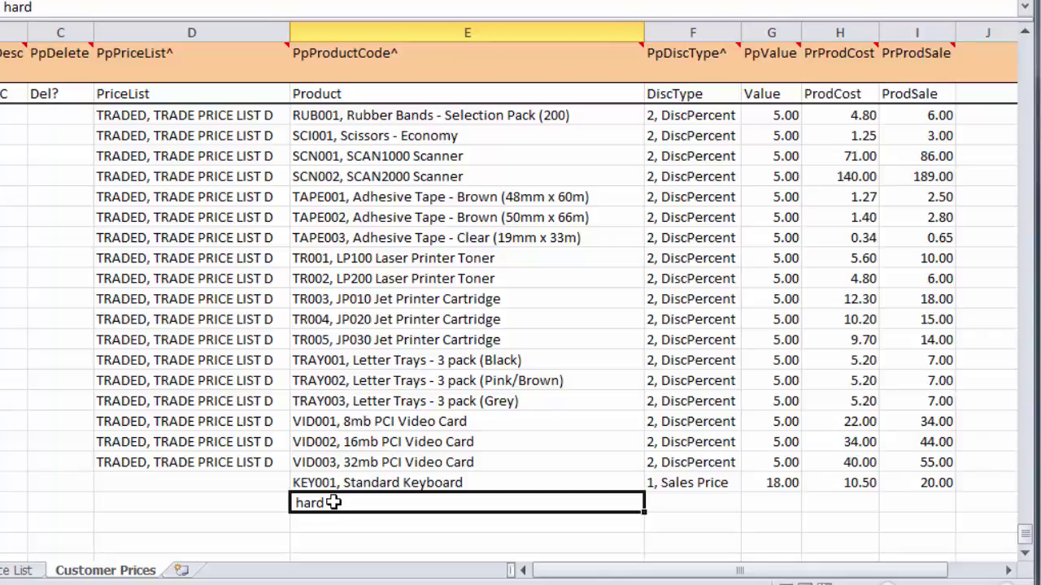
{"action": "key", "text": "Tab"}
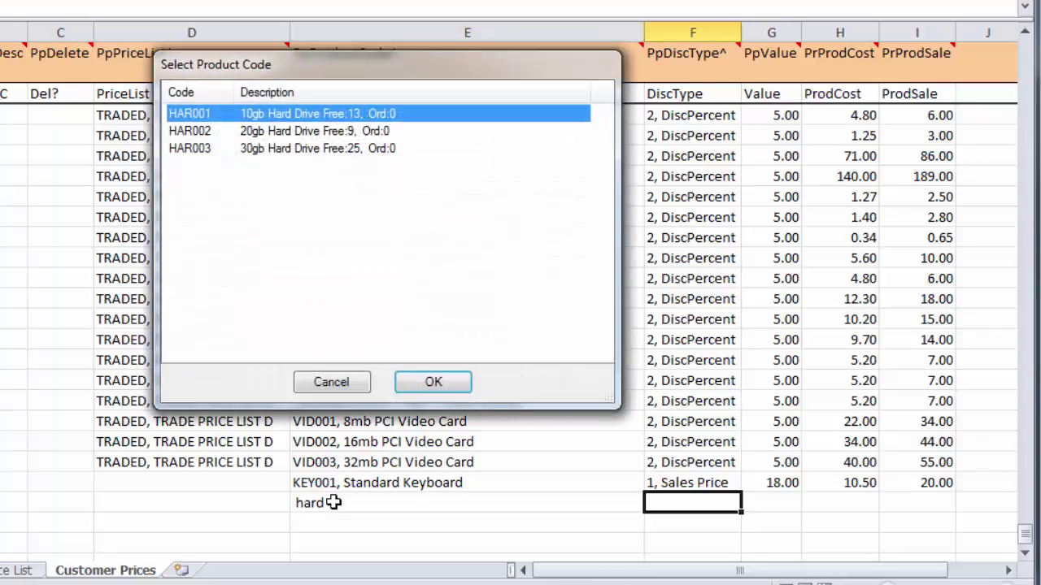
{"action": "key", "text": "Down"}
{"action": "key", "text": "Return"}
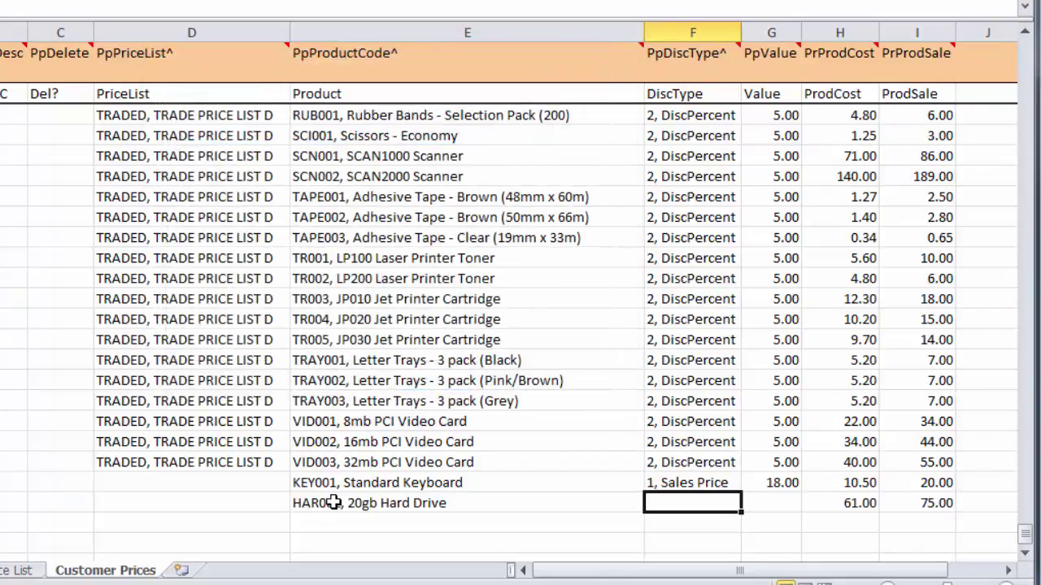
{"action": "type", "text": "1"}
{"action": "key", "text": "Tab"}
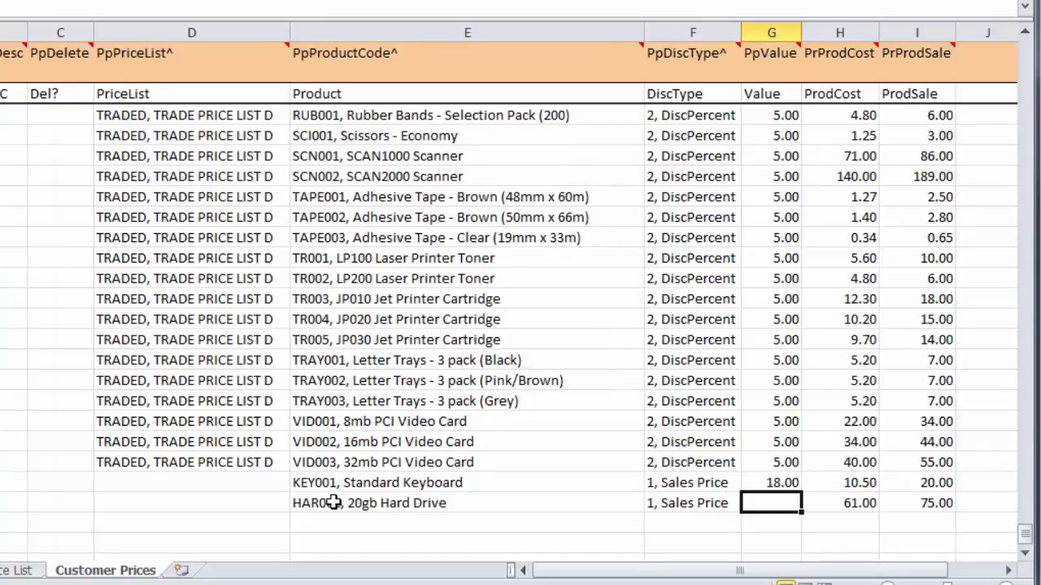
{"action": "type", "text": "89"}
{"action": "key", "text": "Tab"}
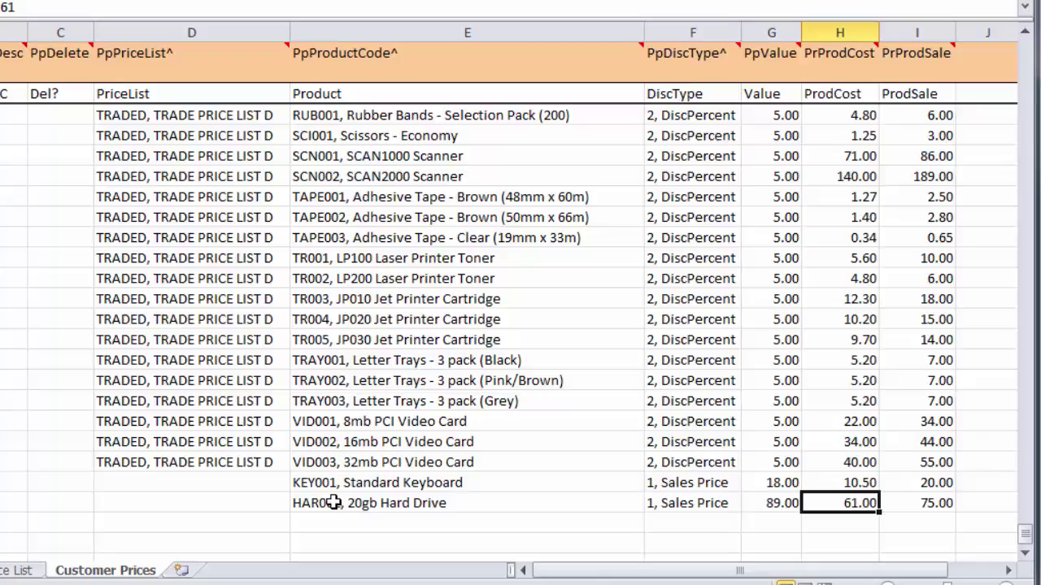
Fill the TRADED price list down to the new KEY001 and HAR002 rows
{"action": "left_click", "coordinate": [258, 460]}
{"action": "left_click_drag", "start_coordinate": [290, 470], "coordinate": [291, 504]}
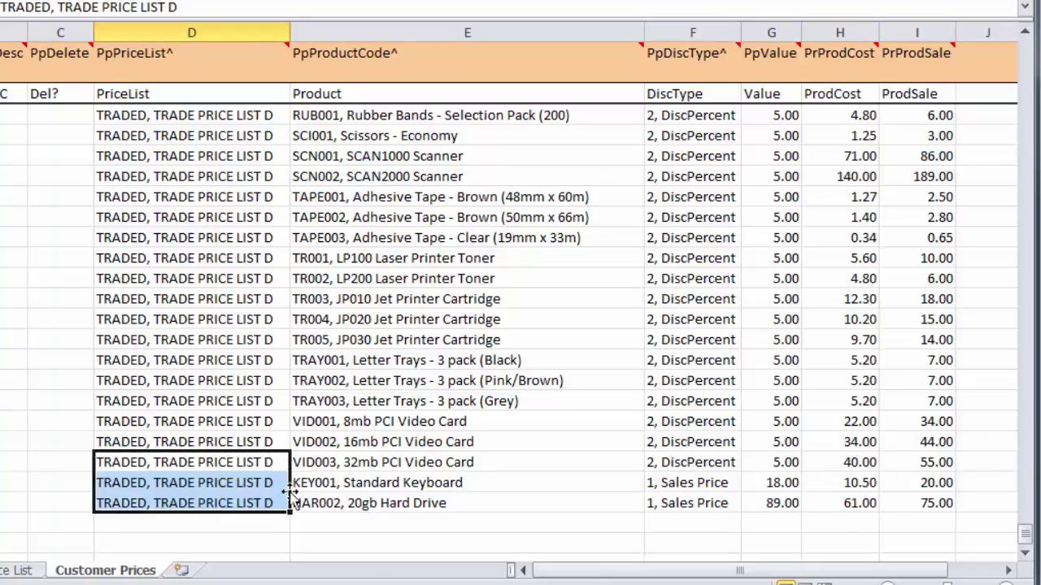
{"action": "left_click", "coordinate": [325, 498]}
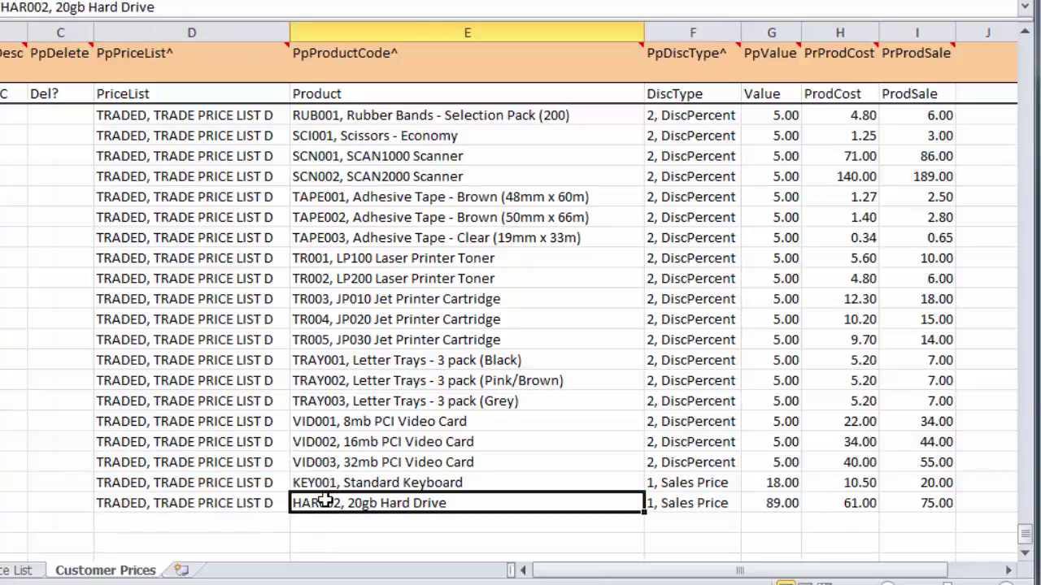
{"action": "left_click_drag", "start_coordinate": [277, 483], "coordinate": [274, 504]}
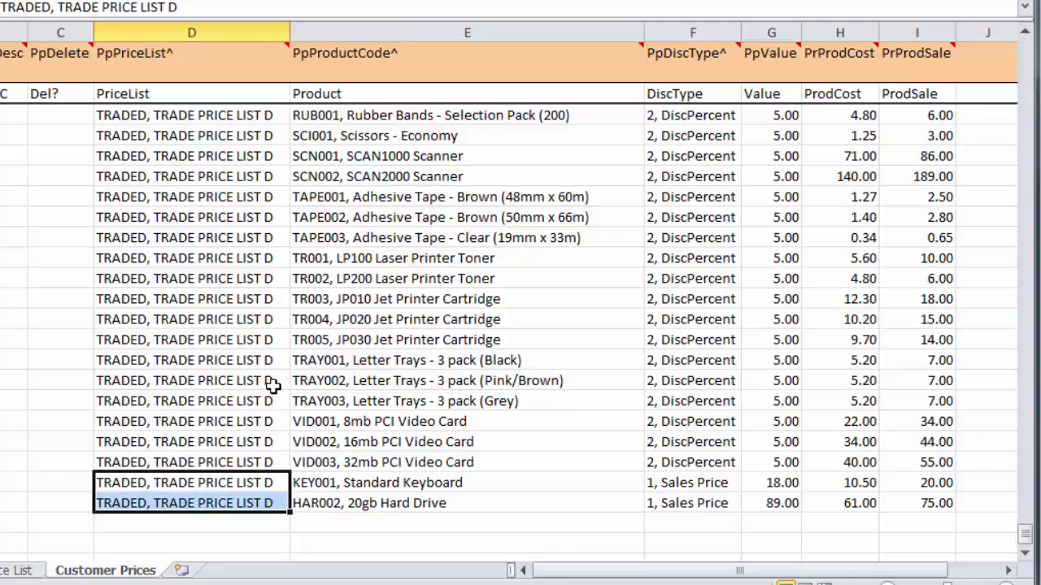
{"action": "scroll", "coordinate": [283, 424], "scroll_direction": "up", "scroll_amount": 20}
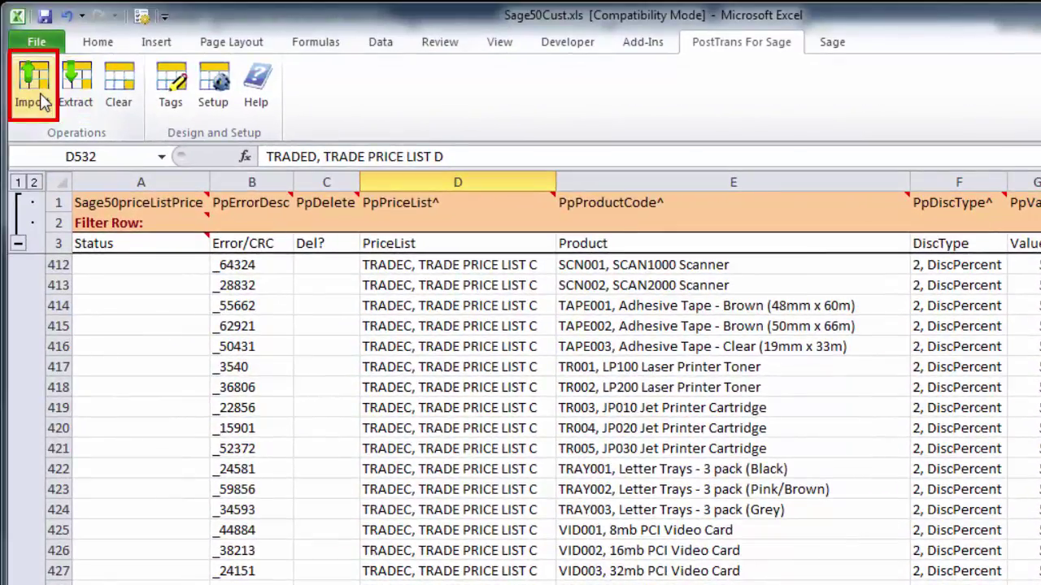
Import the added TRADED product prices into Sage and check the posting status of the new rows
{"action": "left_click", "coordinate": [33, 89]}
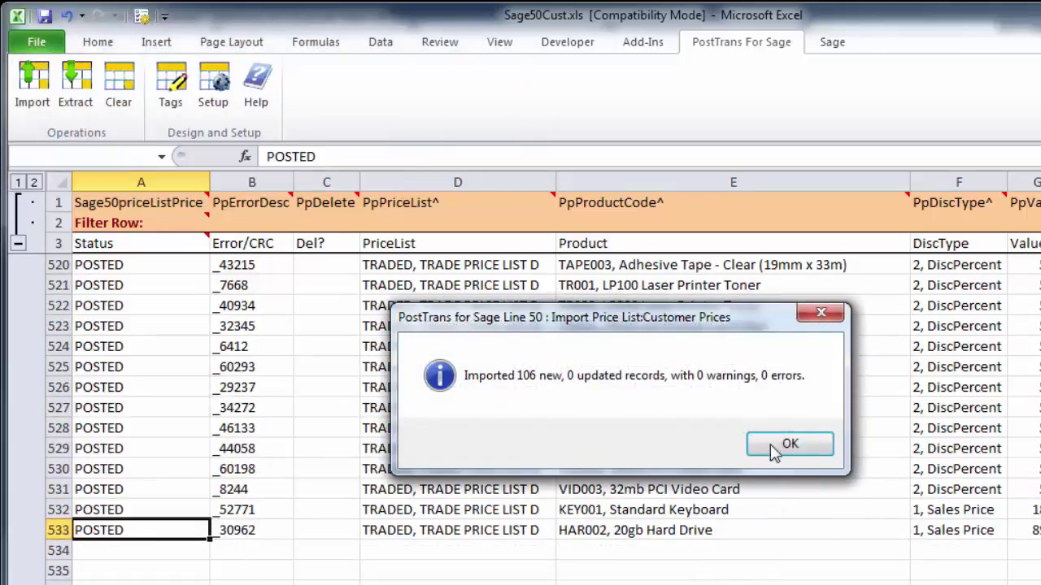
{"action": "left_click", "coordinate": [789, 444]}
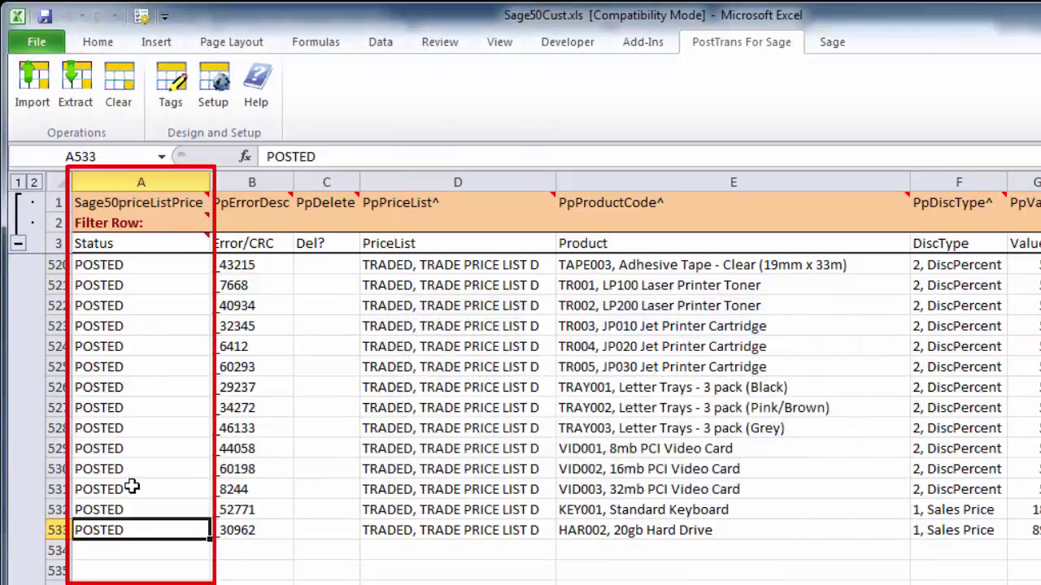
{"action": "left_click", "coordinate": [140, 430]}
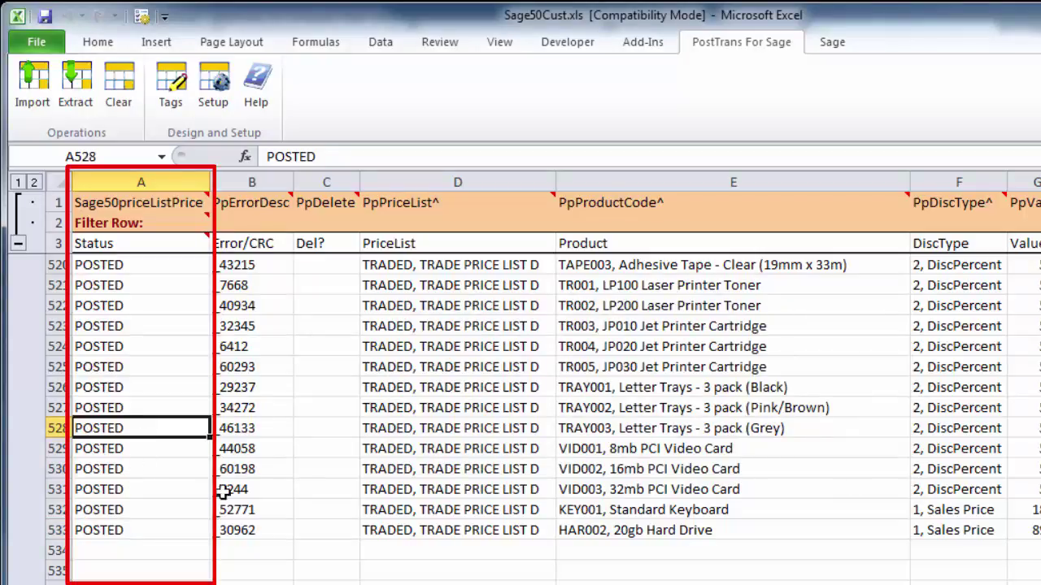
Set the PpPriceList filter in row 2 to TRADED, TRADE PRICE LIST D, looked up with "tr"
{"action": "scroll", "coordinate": [723, 537], "scroll_direction": "up", "scroll_amount": 20}
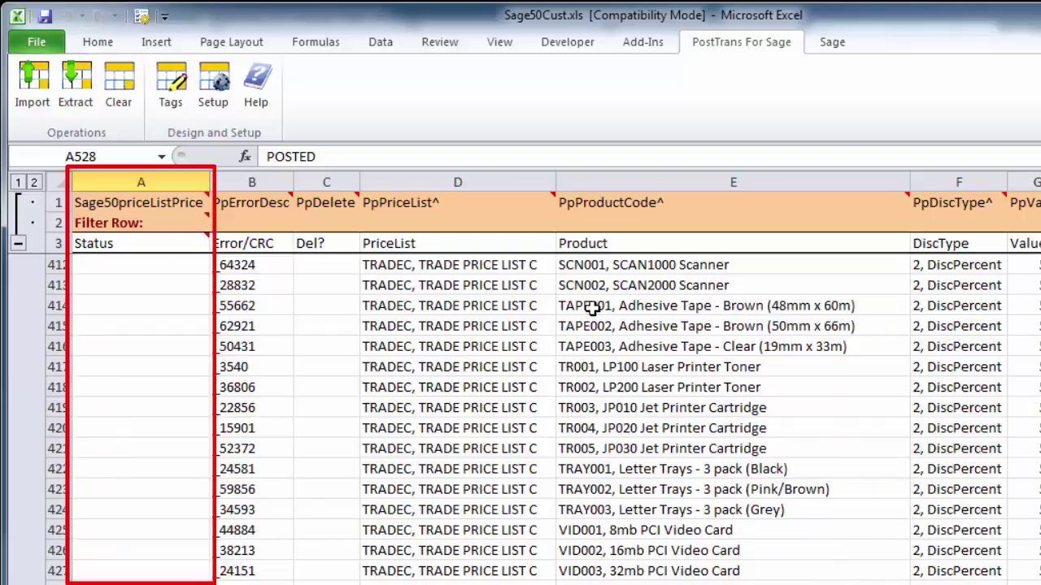
{"action": "left_click", "coordinate": [457, 221]}
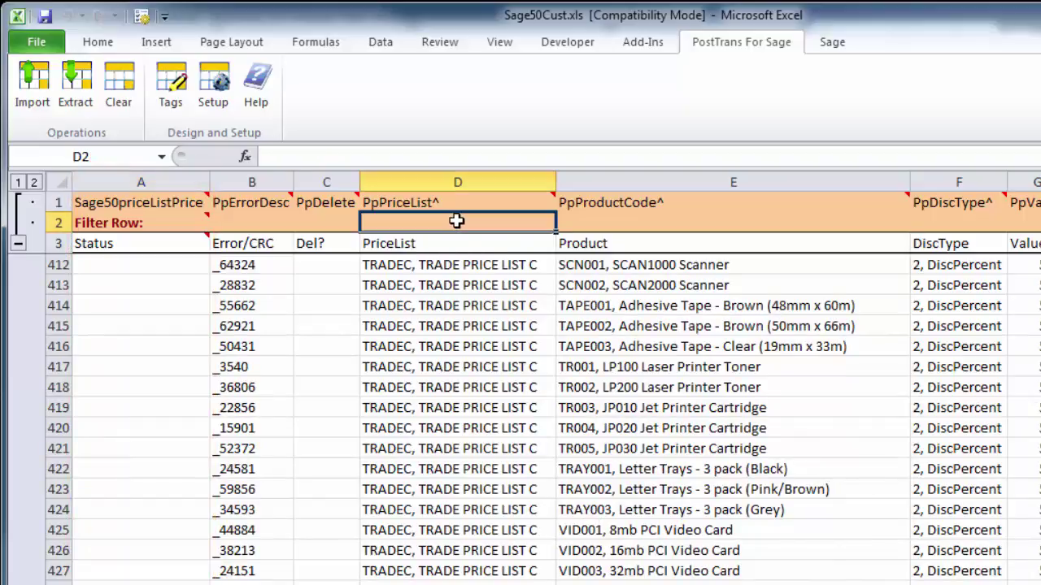
{"action": "type", "text": "tr"}
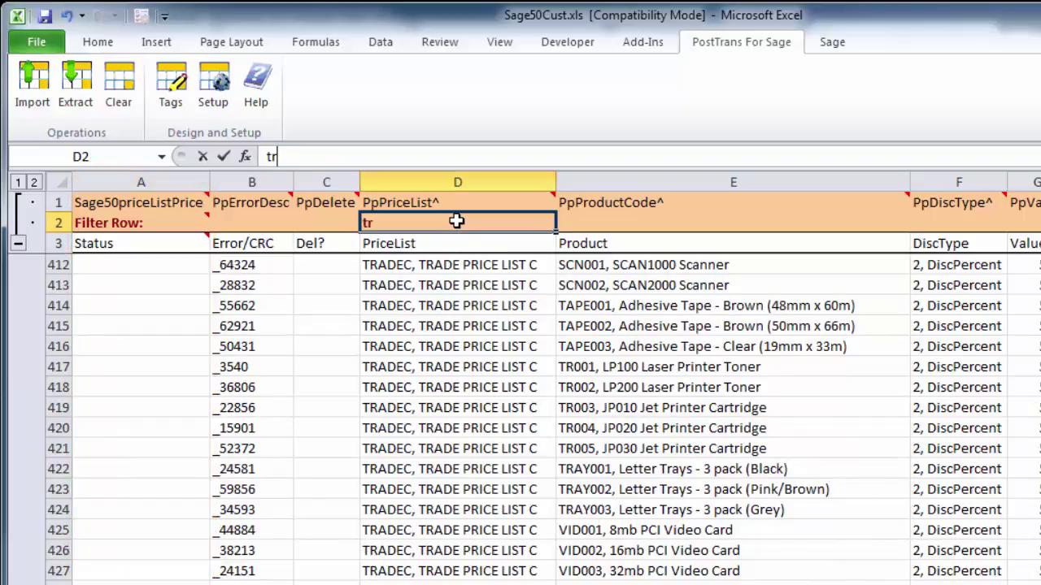
{"action": "key", "text": "Tab"}
{"action": "key", "text": "Down"}
{"action": "key", "text": "Down"}
{"action": "key", "text": "Down"}
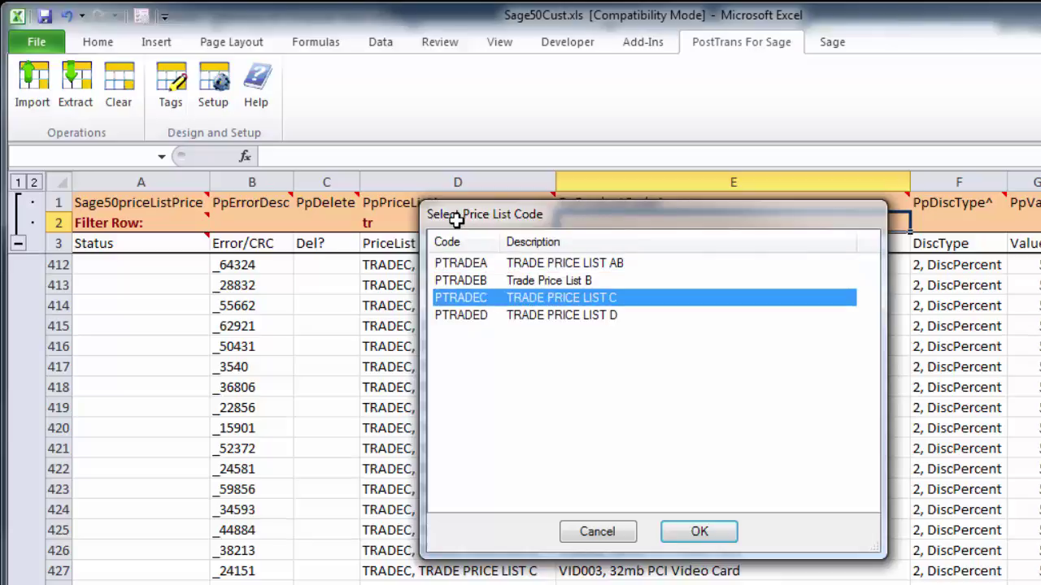
{"action": "key", "text": "Return"}
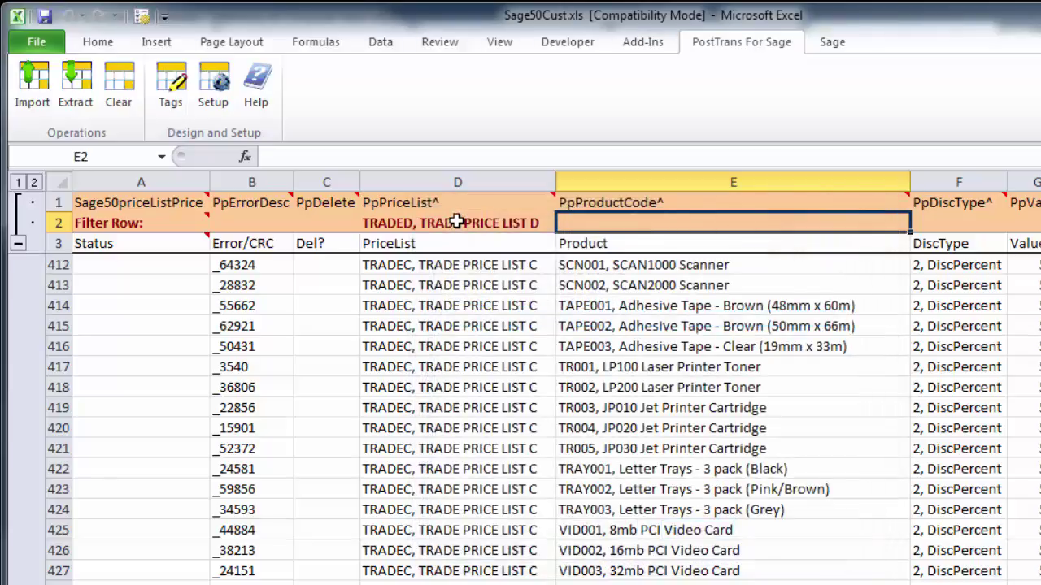
Extract the customer prices using the TRADED price list filter, overwriting all existing rows
{"action": "left_click", "coordinate": [457, 221]}
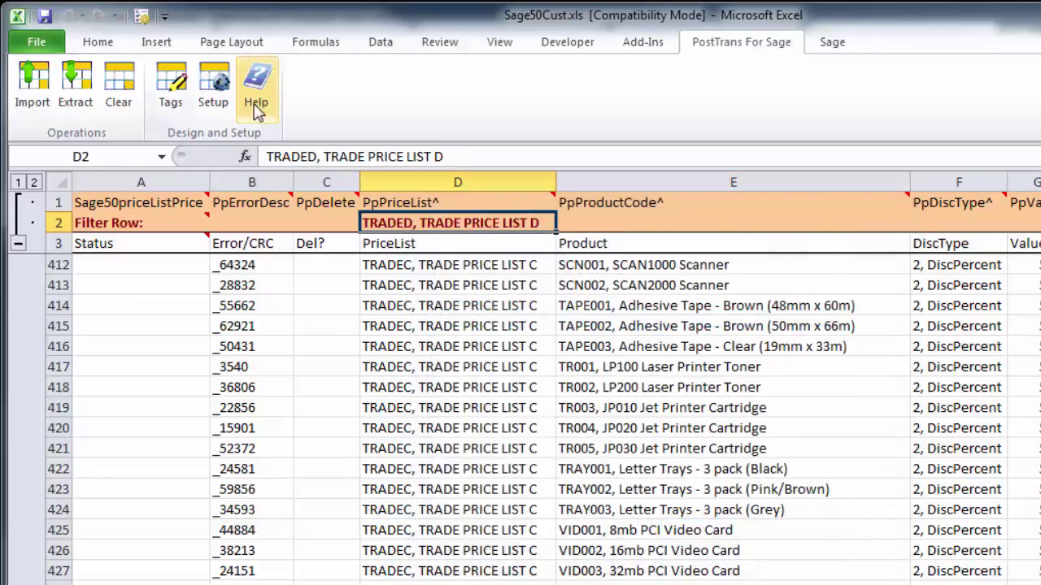
{"action": "left_click", "coordinate": [74, 85]}
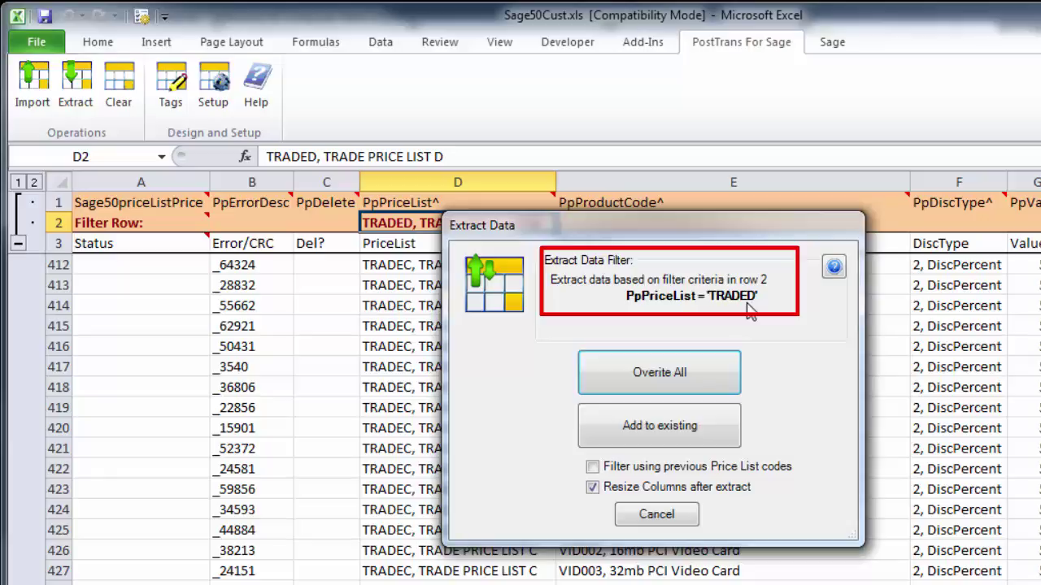
{"action": "left_click", "coordinate": [730, 373]}
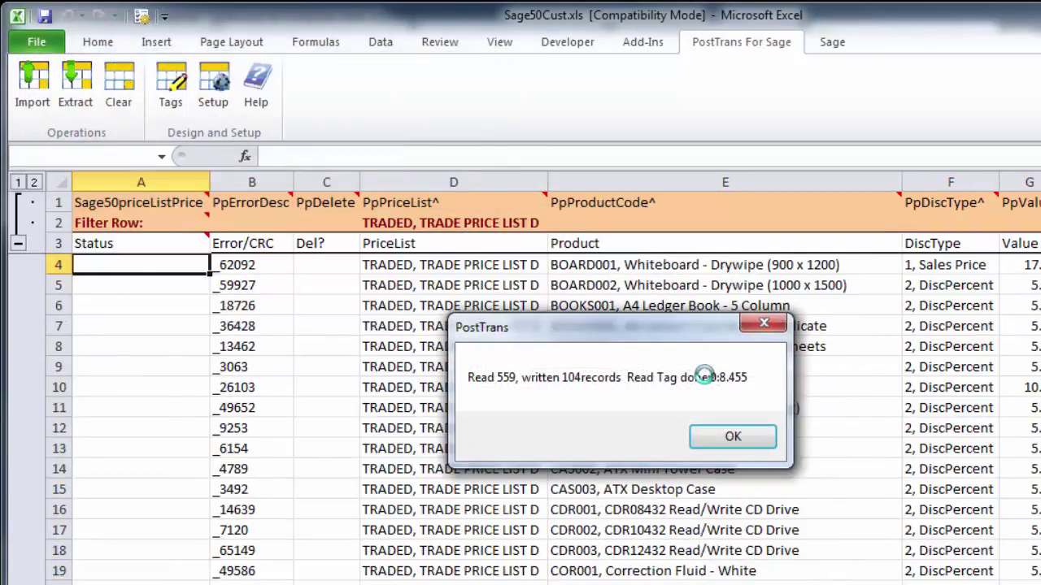
{"action": "left_click", "coordinate": [732, 437]}
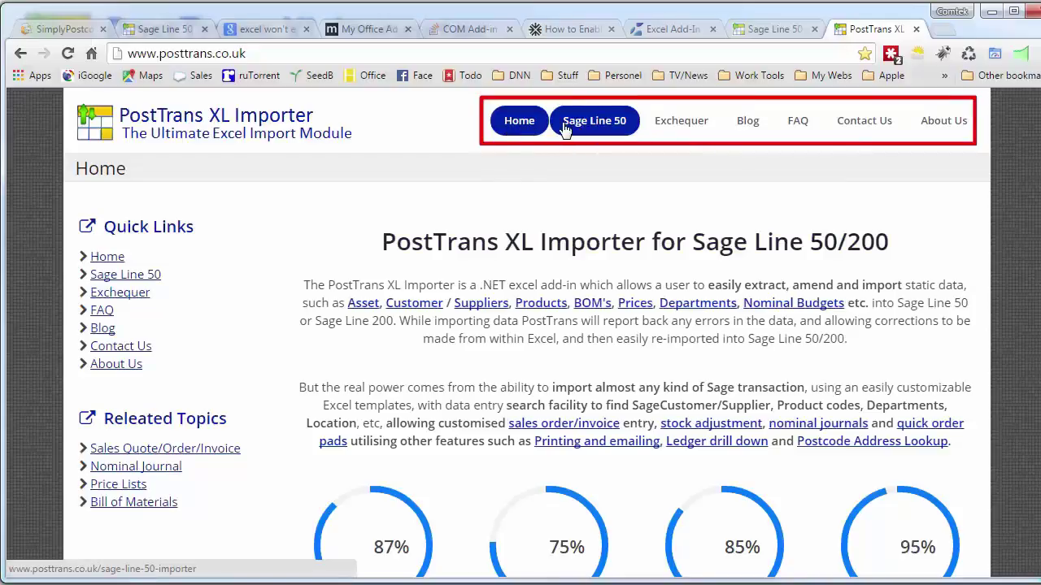
Switch to the PostTrans website in Chrome, open the Sage Line 50 Training page and review the button functions and static data template layout
{"action": "mouse_move", "coordinate": [571, 128]}
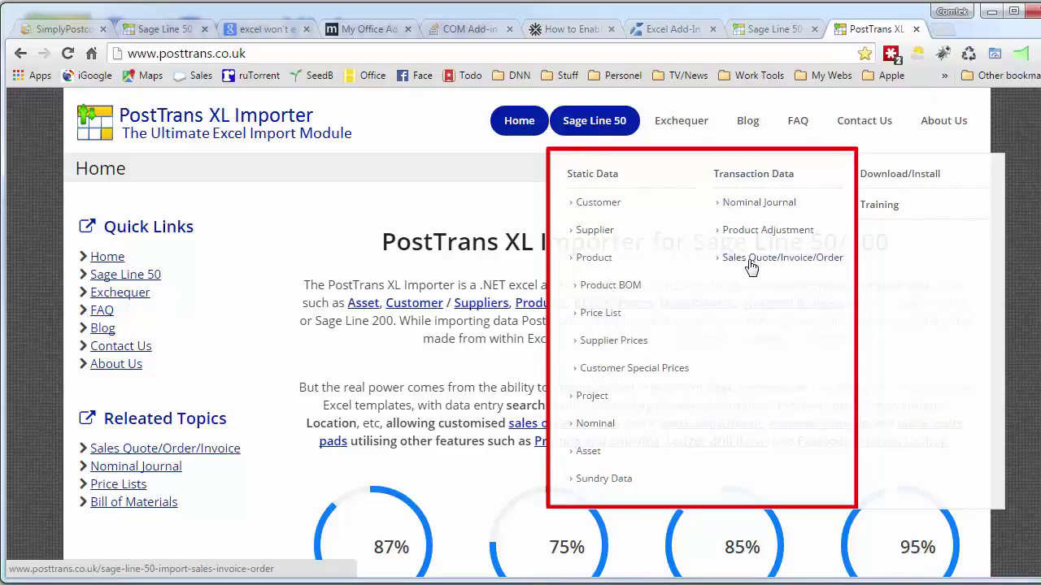
{"action": "left_click", "coordinate": [877, 207]}
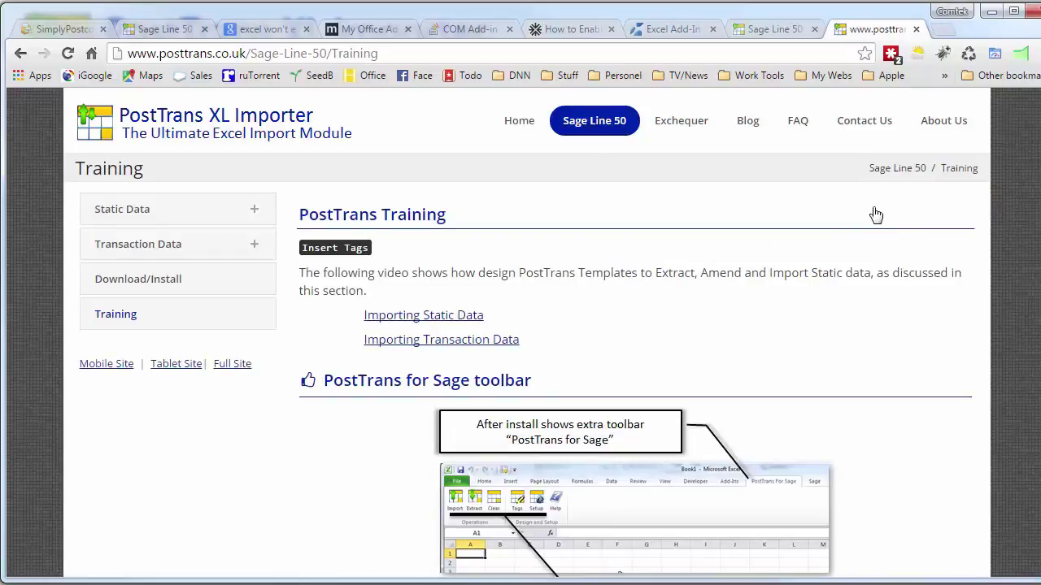
{"action": "scroll", "coordinate": [876, 214], "scroll_direction": "down", "scroll_amount": 8}
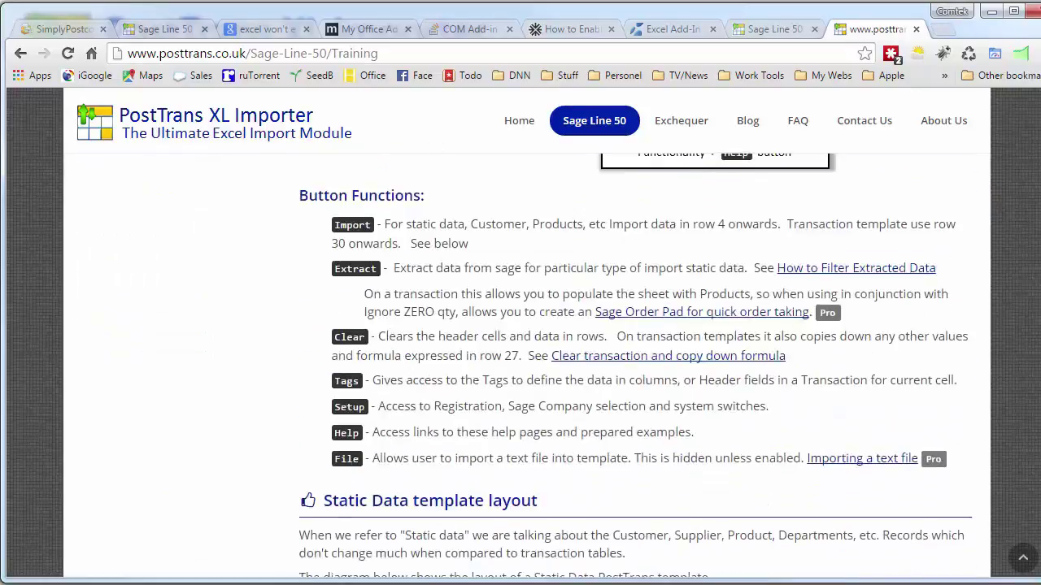
{"action": "scroll", "coordinate": [636, 366], "scroll_direction": "down", "scroll_amount": 12}
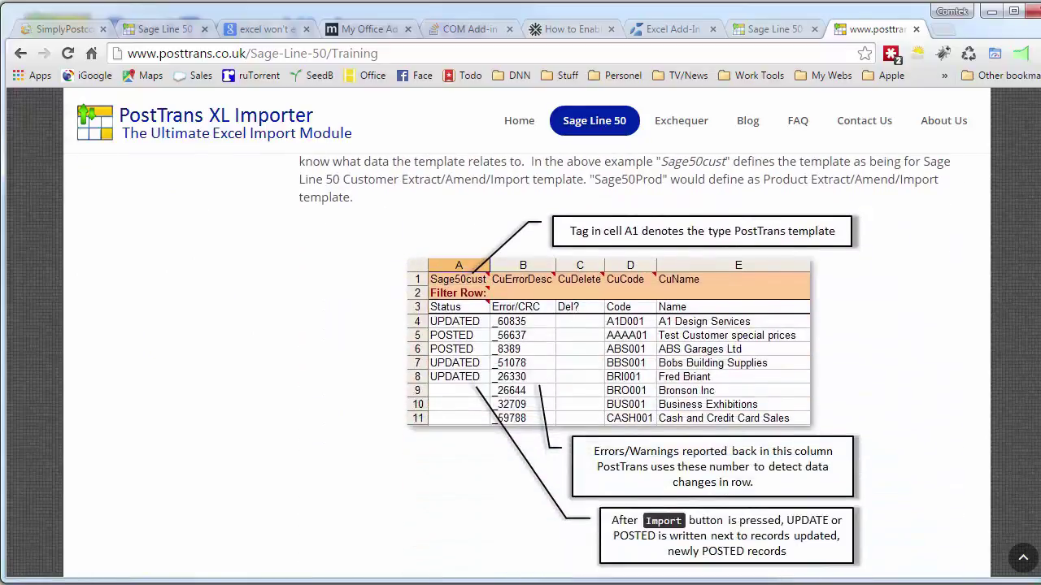
Open the PostTrans blog and look through its Sage Line 50 articles, from product descriptions to carriage charges
{"action": "left_click", "coordinate": [747, 129]}
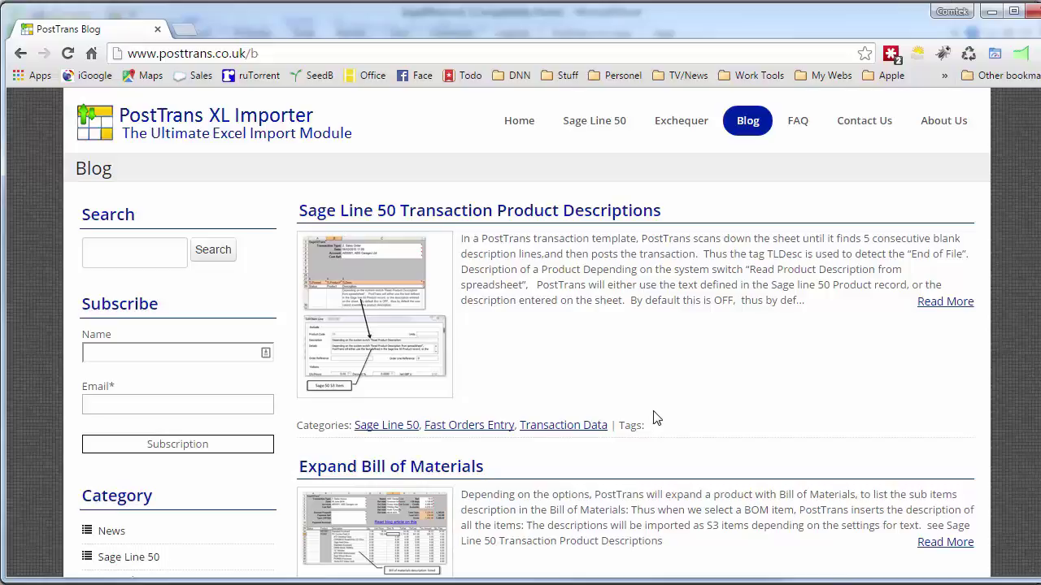
{"action": "scroll", "coordinate": [653, 421], "scroll_direction": "down", "scroll_amount": 2}
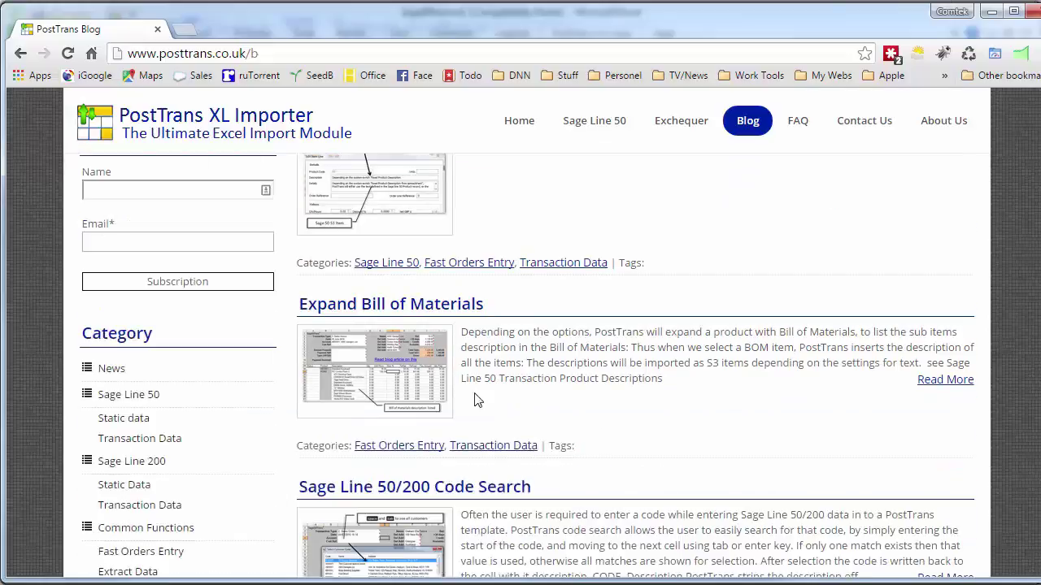
{"action": "scroll", "coordinate": [488, 358], "scroll_direction": "down", "scroll_amount": 3}
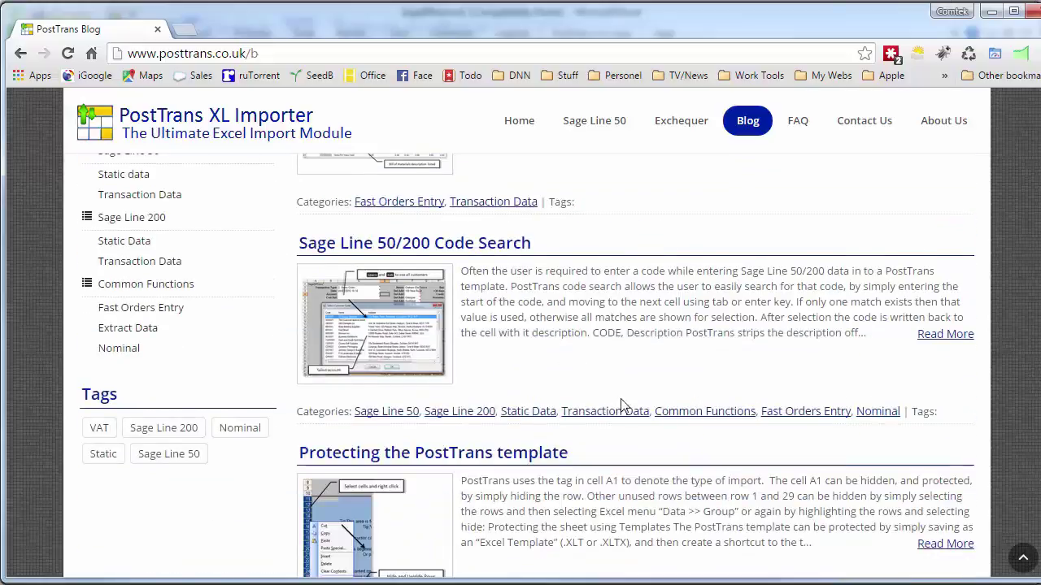
{"action": "scroll", "coordinate": [626, 408], "scroll_direction": "down", "scroll_amount": 3}
{"action": "scroll", "coordinate": [764, 390], "scroll_direction": "down", "scroll_amount": 5}
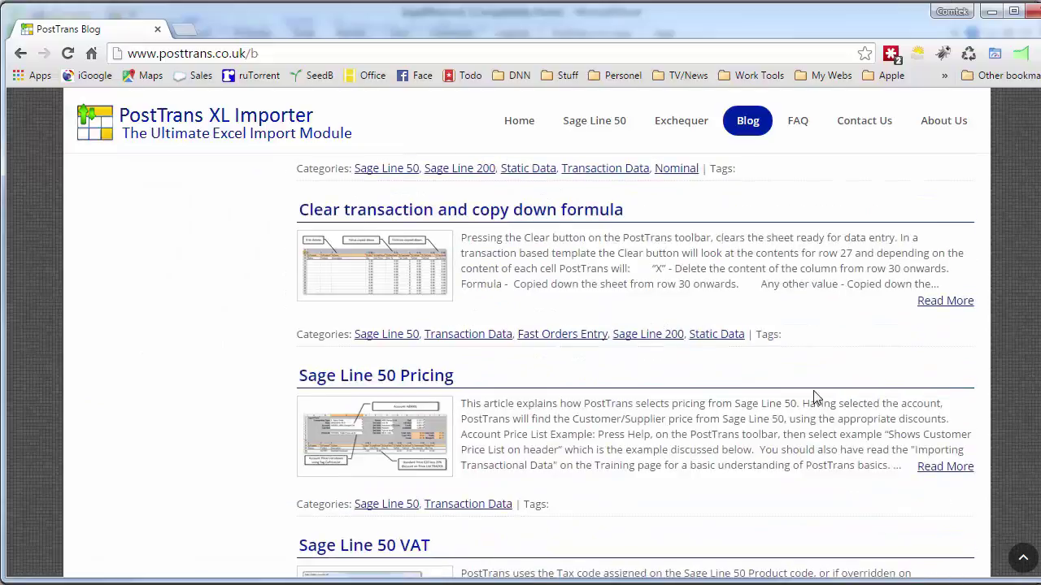
{"action": "scroll", "coordinate": [854, 414], "scroll_direction": "down", "scroll_amount": 5}
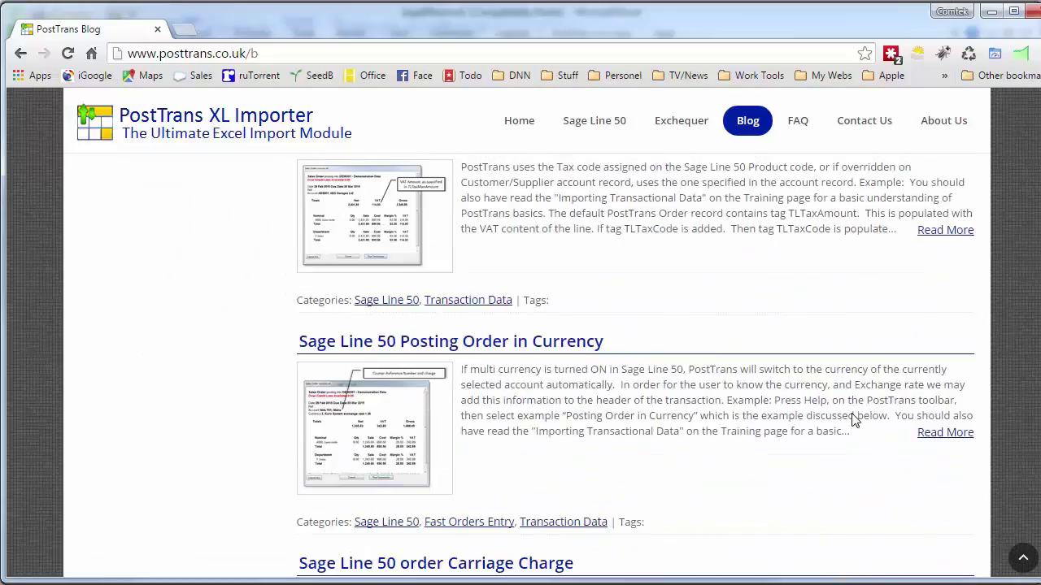
{"action": "scroll", "coordinate": [829, 426], "scroll_direction": "down", "scroll_amount": 1}
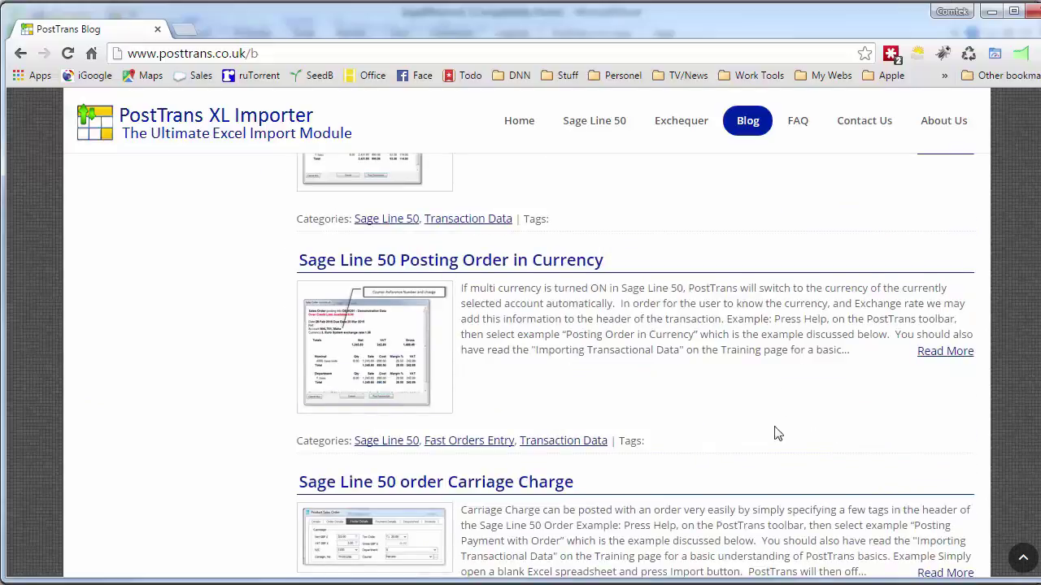
{"action": "scroll", "coordinate": [813, 379], "scroll_direction": "up", "scroll_amount": 10}
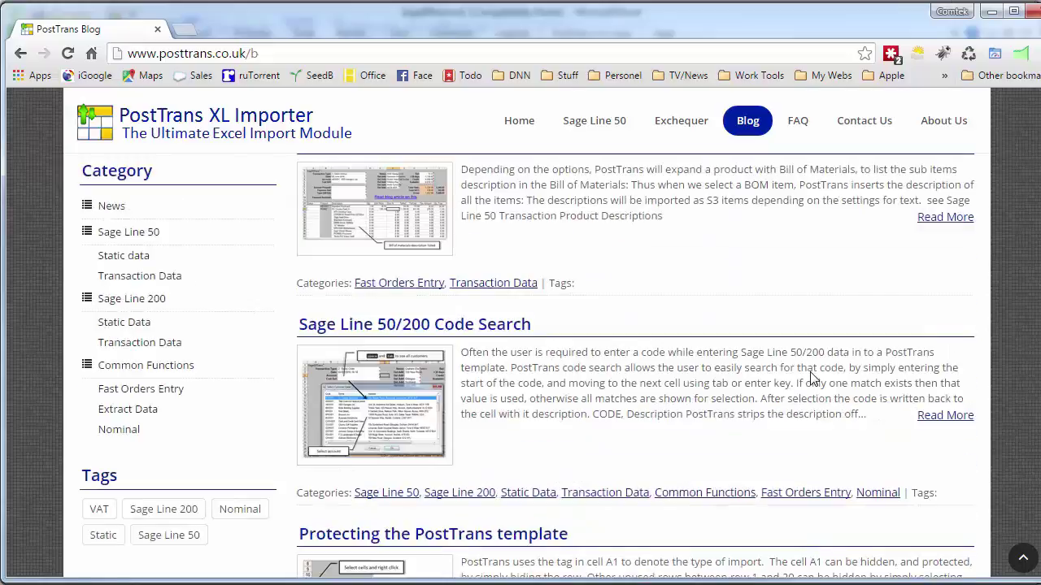
{"action": "scroll", "coordinate": [814, 379], "scroll_direction": "up", "scroll_amount": 1}
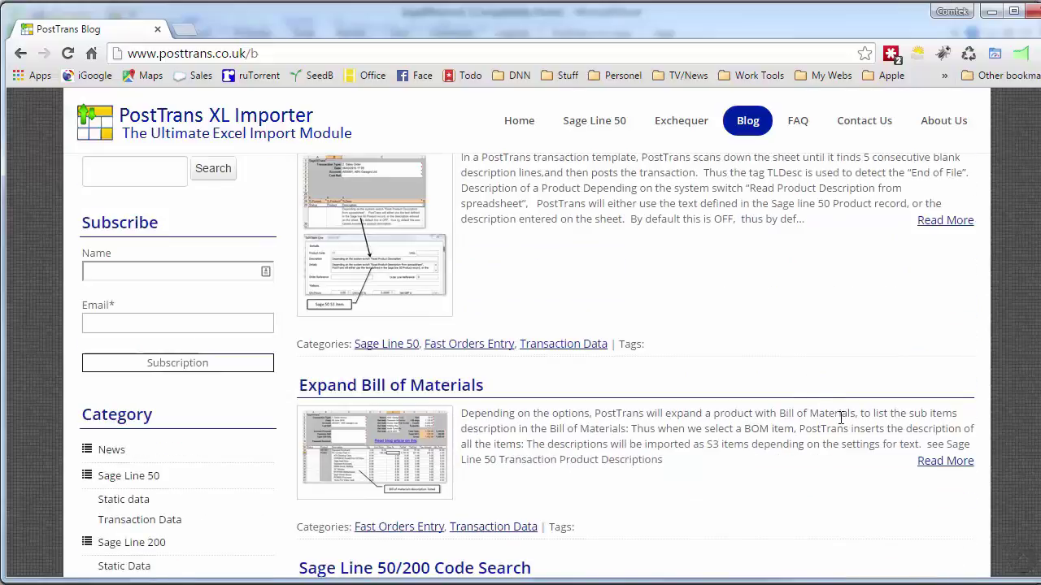
Switch to the Sage50trans.xls workbook in Excel and view the explanations of the TLProduct and TLDesc line tags
{"action": "key", "text": "alt+Tab"}
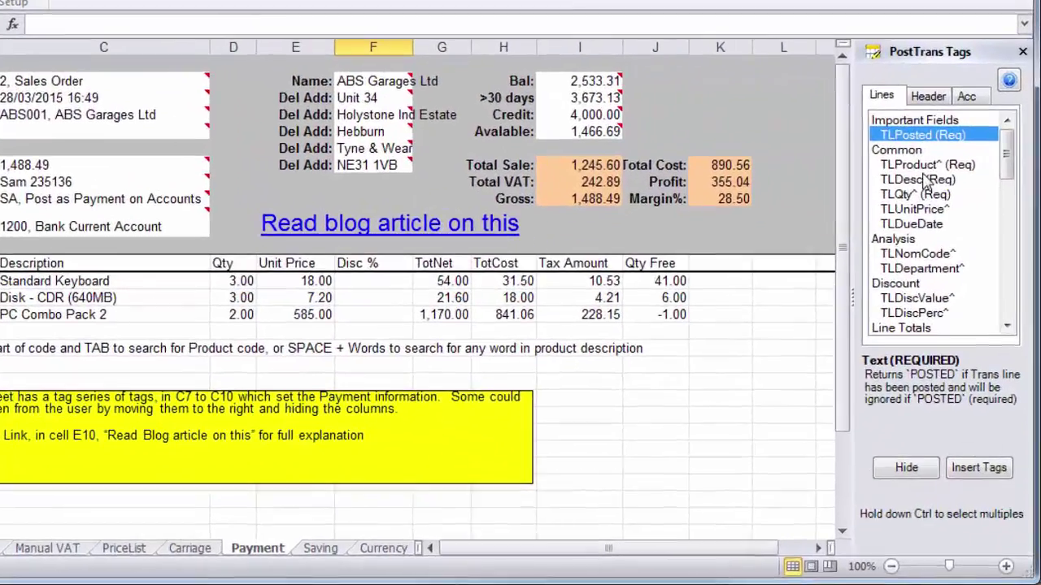
{"action": "left_click", "coordinate": [944, 239]}
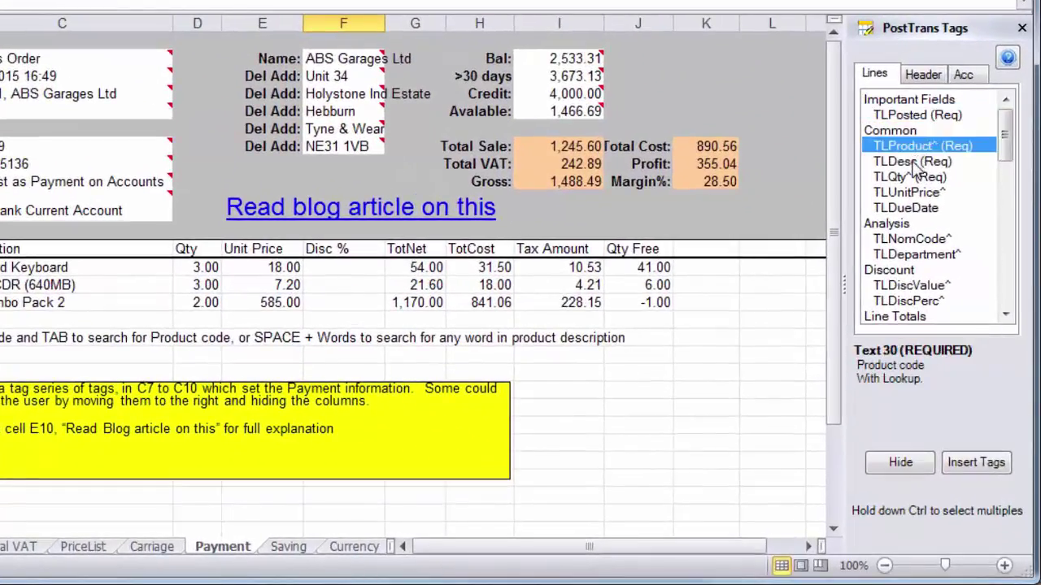
{"action": "left_click", "coordinate": [916, 162]}
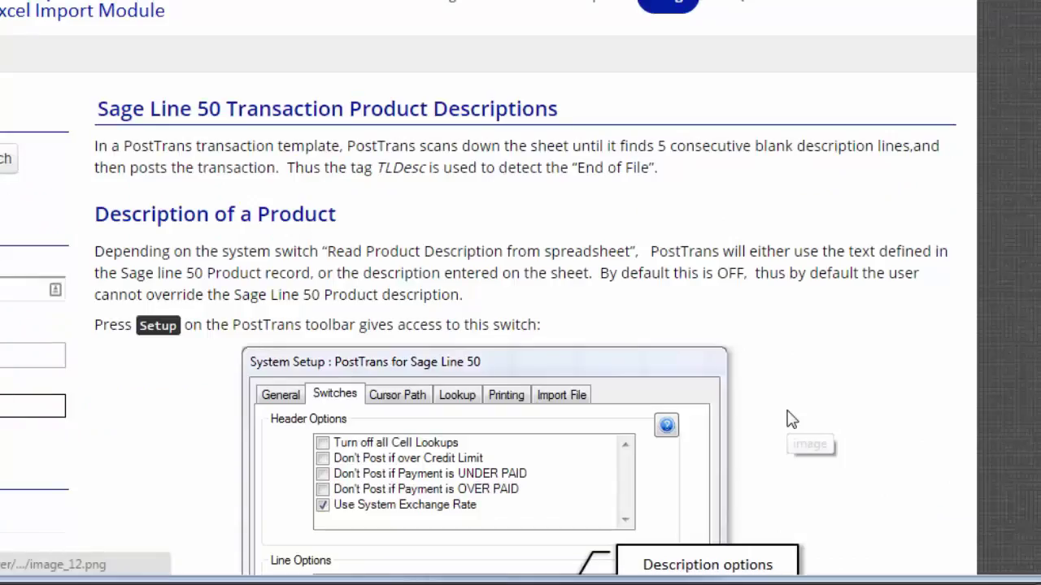
Read the Sage Line 50 Transaction Product Descriptions article, covering S3 and S1 items and word wrapping a cell
{"action": "scroll", "coordinate": [835, 420], "scroll_direction": "down", "scroll_amount": 15}
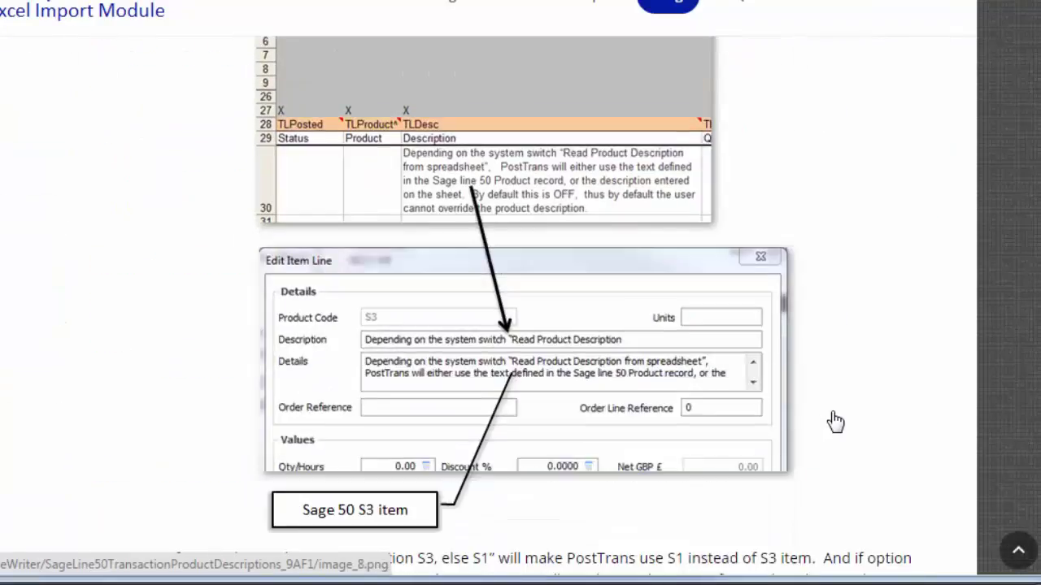
{"action": "scroll", "coordinate": [836, 420], "scroll_direction": "down", "scroll_amount": 10}
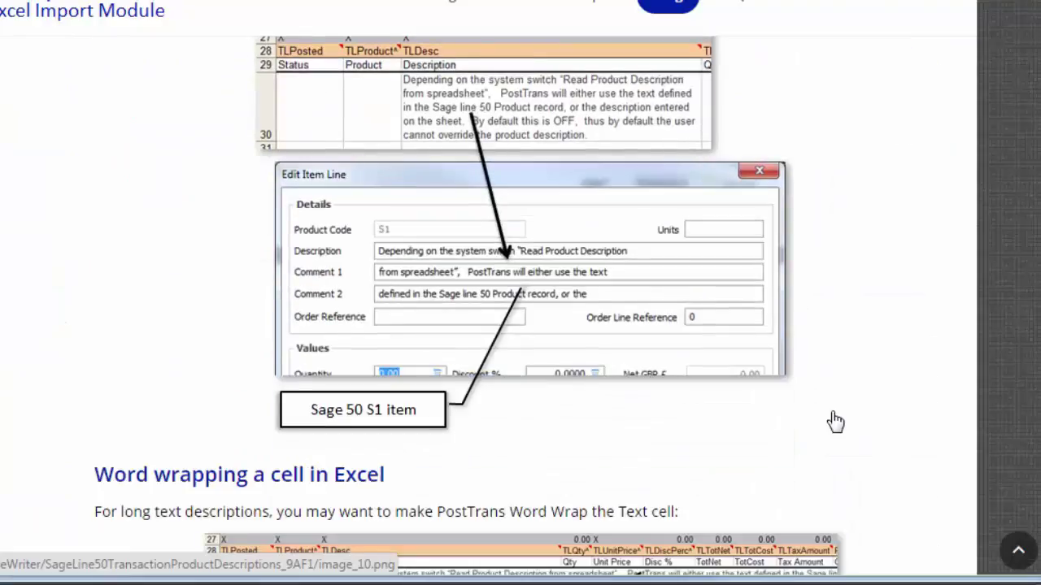
{"action": "scroll", "coordinate": [836, 420], "scroll_direction": "down", "scroll_amount": 1}
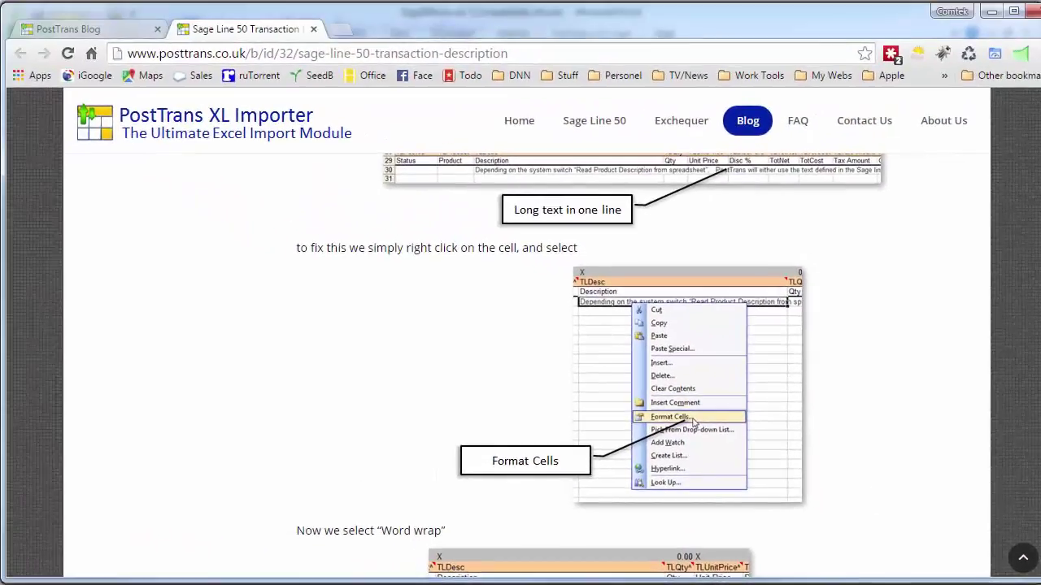
Return to the Sage50trans.xls workbook in Excel, view the PostTrans help topics and example templates, select Training on Transactional templates, and close the help
{"action": "key", "text": "alt+Tab"}
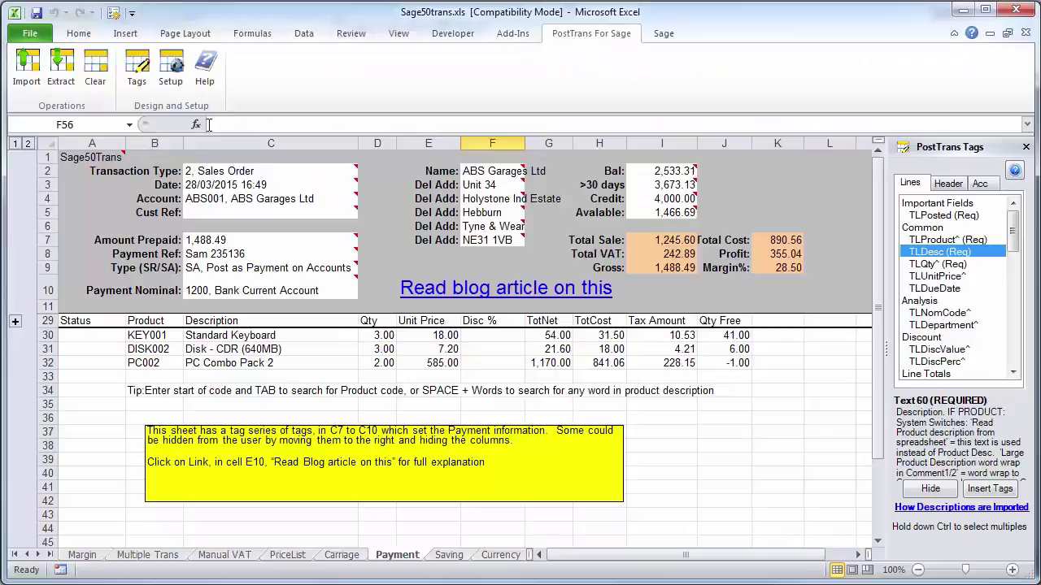
{"action": "left_click", "coordinate": [204, 71]}
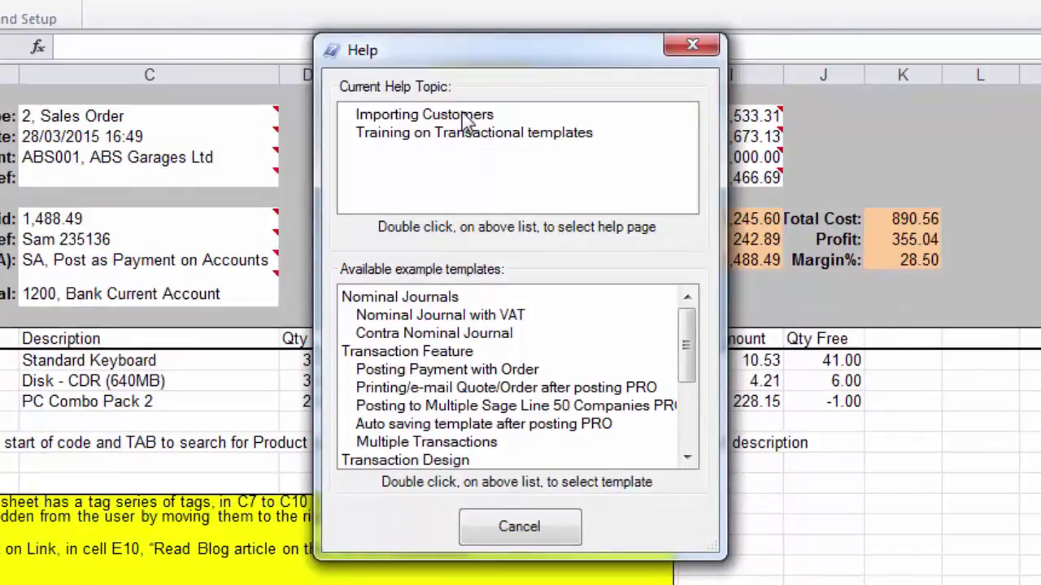
{"action": "left_click", "coordinate": [462, 133]}
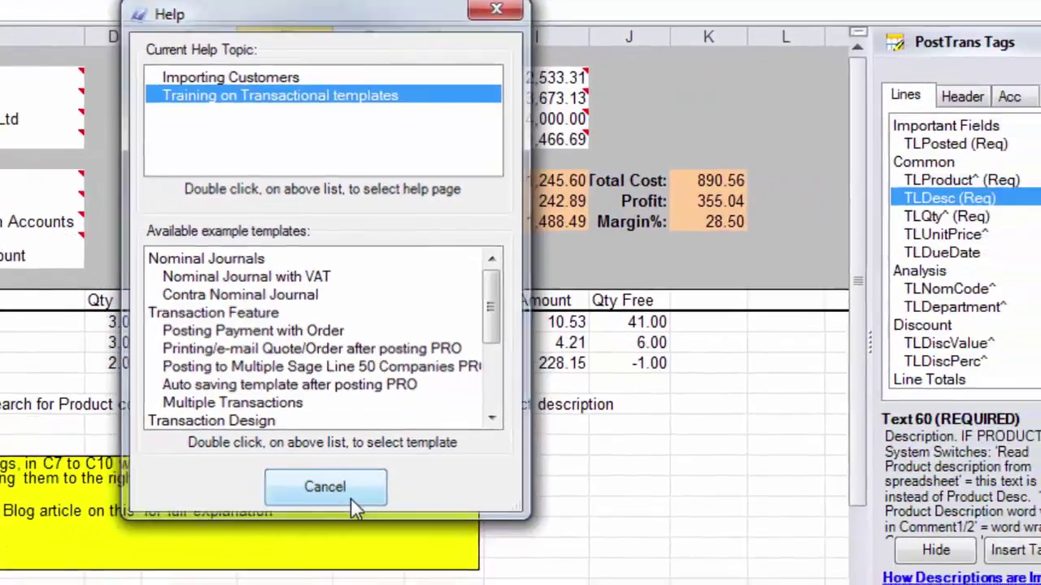
{"action": "left_click", "coordinate": [478, 528]}
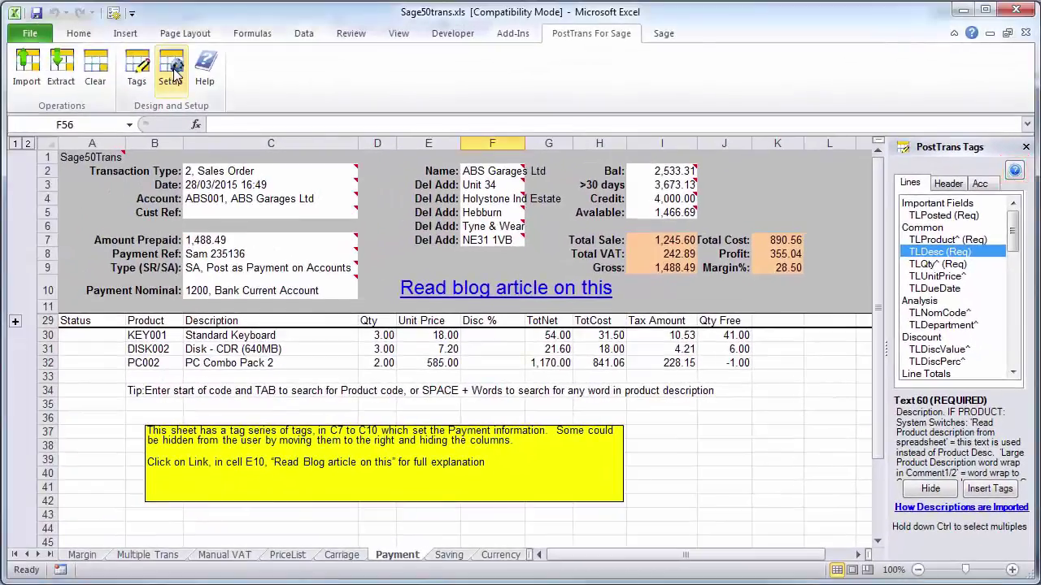
Open the PostTrans system setup and view the Cursor Path settings for header and line tab order
{"action": "left_click", "coordinate": [172, 70]}
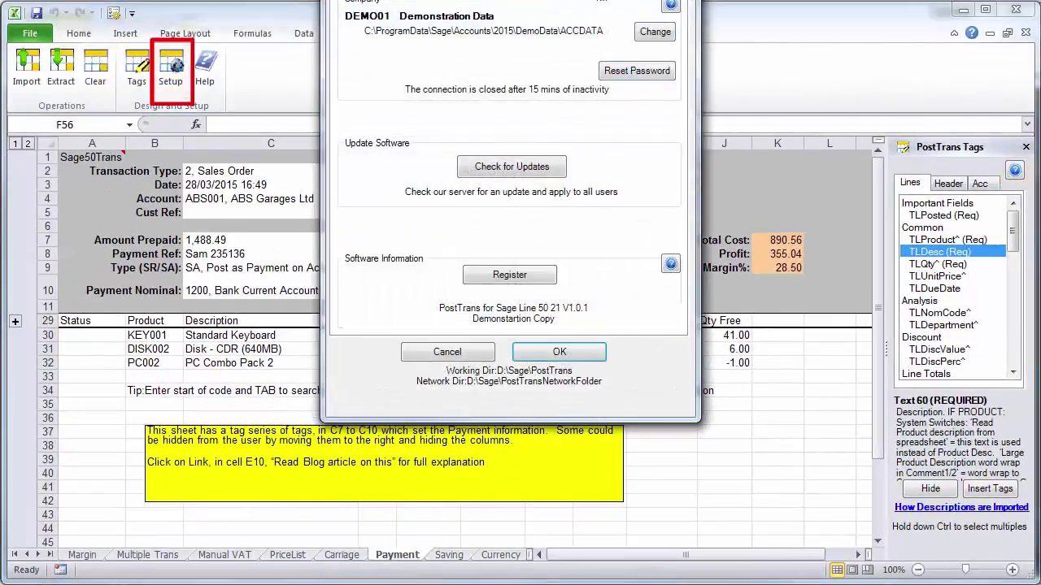
{"action": "left_click_drag", "start_coordinate": [596, 35], "coordinate": [583, 69]}
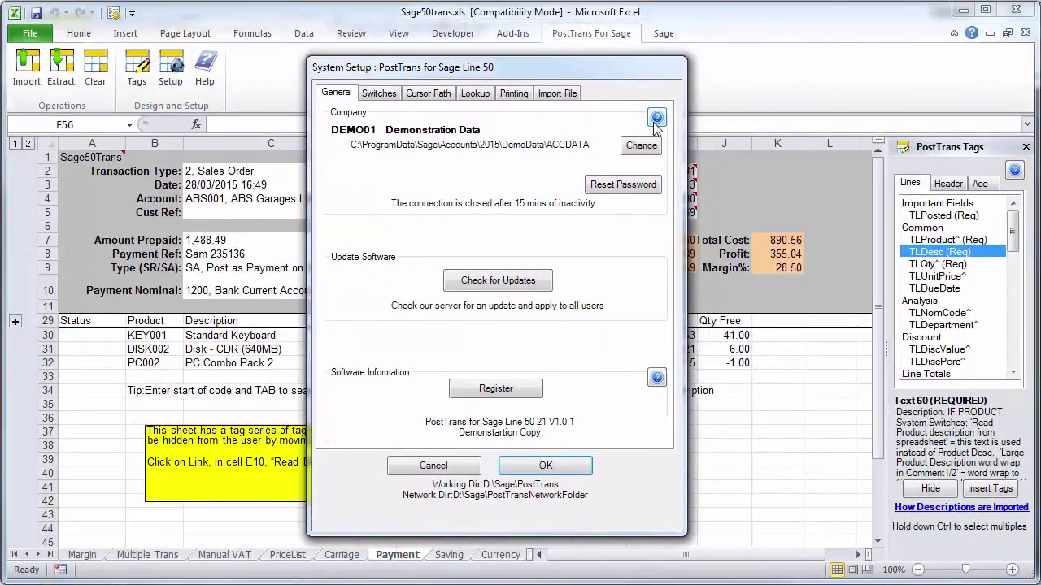
{"action": "left_click", "coordinate": [431, 96]}
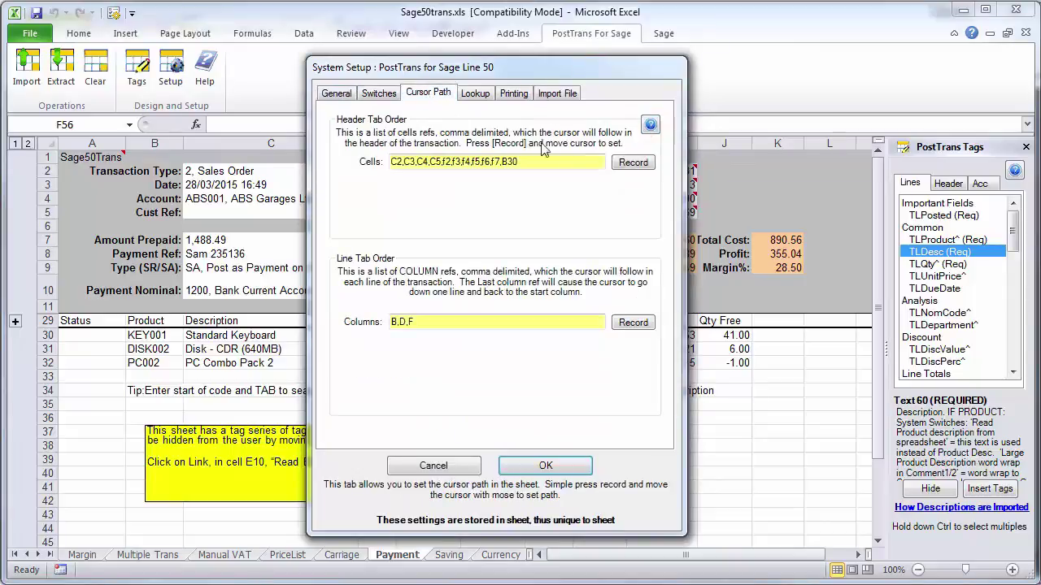
Open the cursor path help article, cancel the setup, read how to define the path, and switch back to Sage50trans.xls in Excel
{"action": "left_click", "coordinate": [651, 125]}
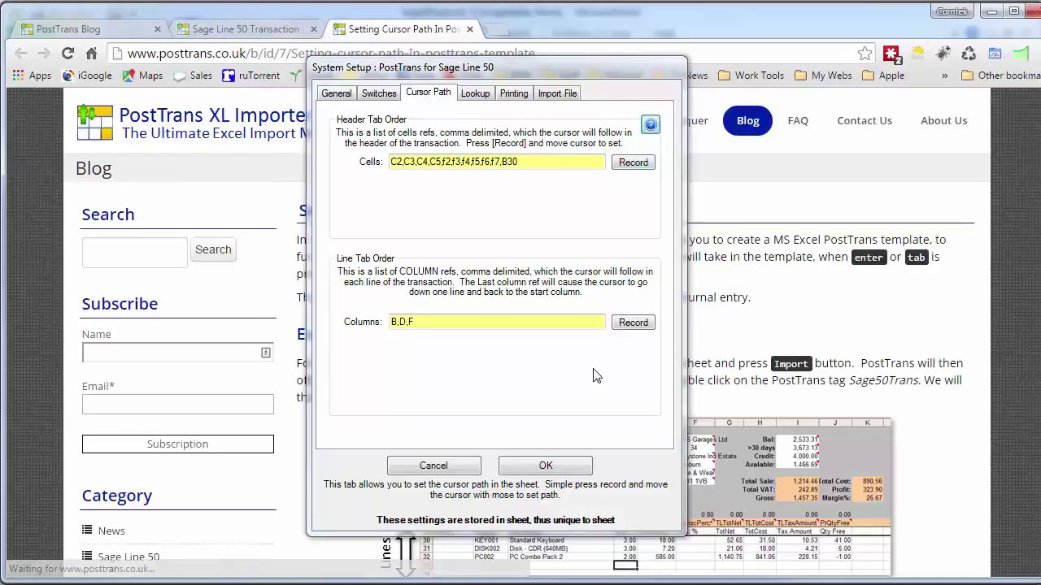
{"action": "left_click", "coordinate": [434, 466]}
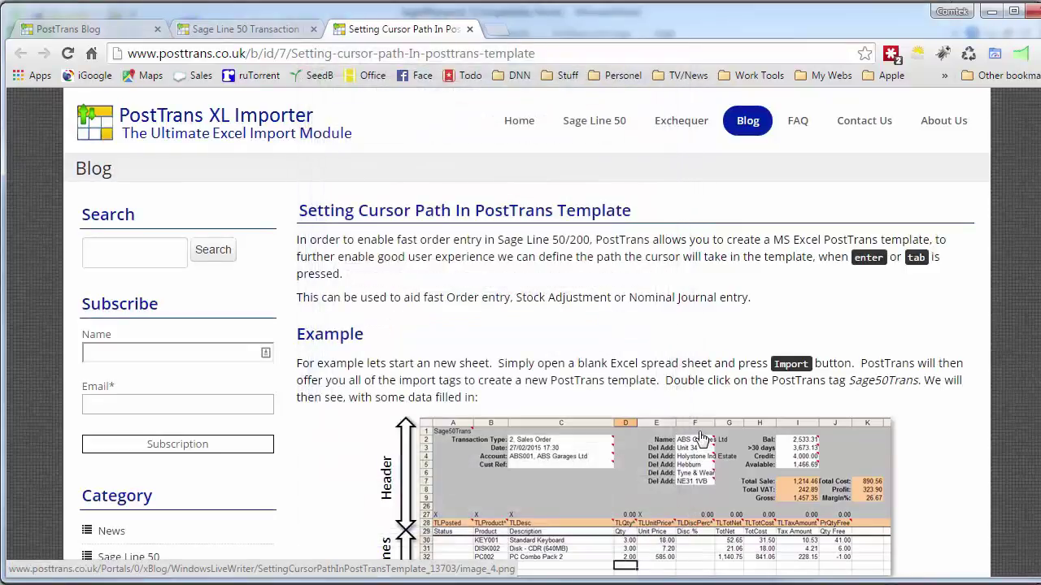
{"action": "scroll", "coordinate": [699, 439], "scroll_direction": "down", "scroll_amount": 10}
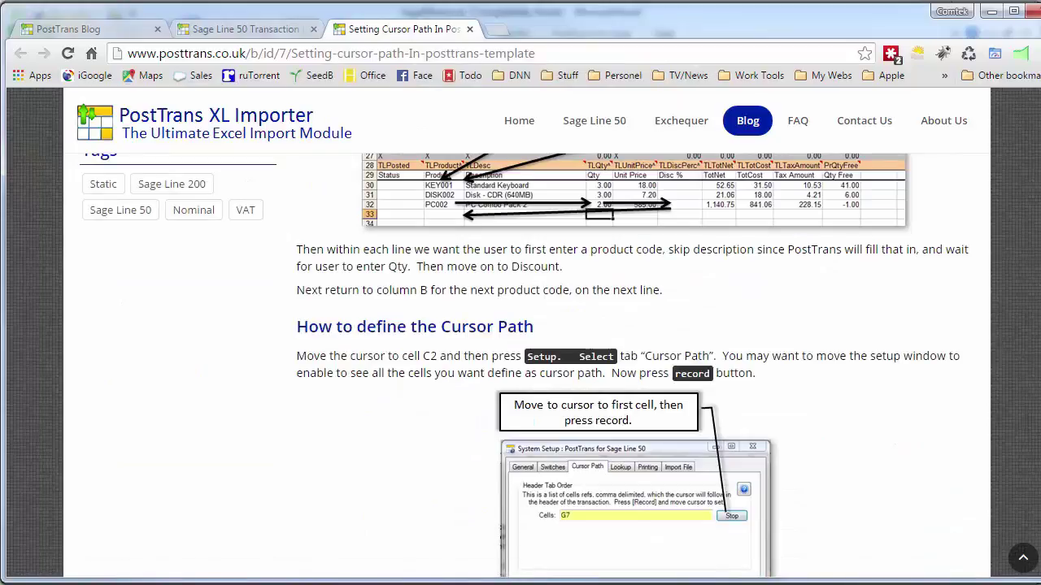
{"action": "key", "text": "alt+Tab"}
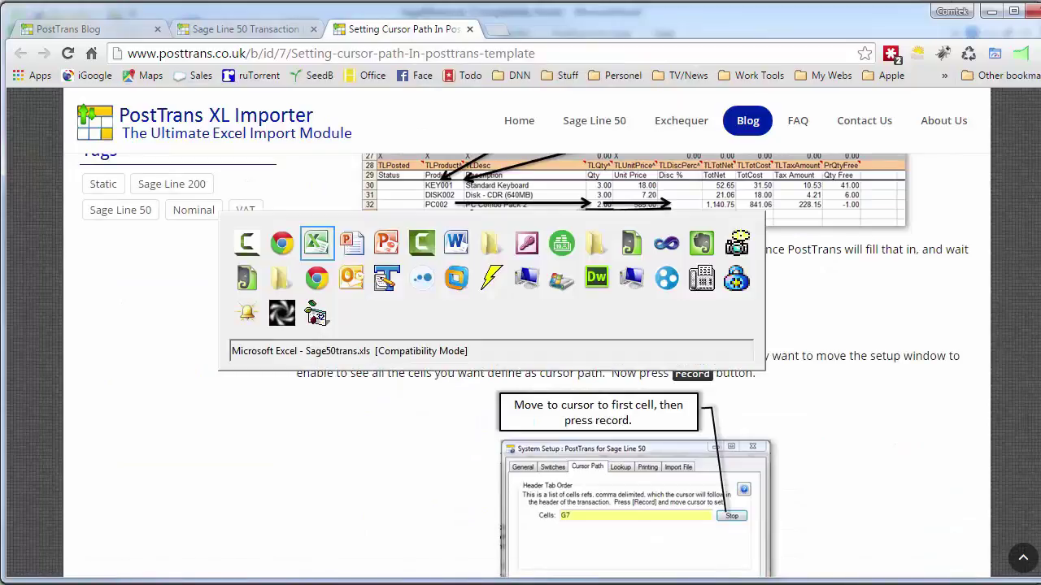